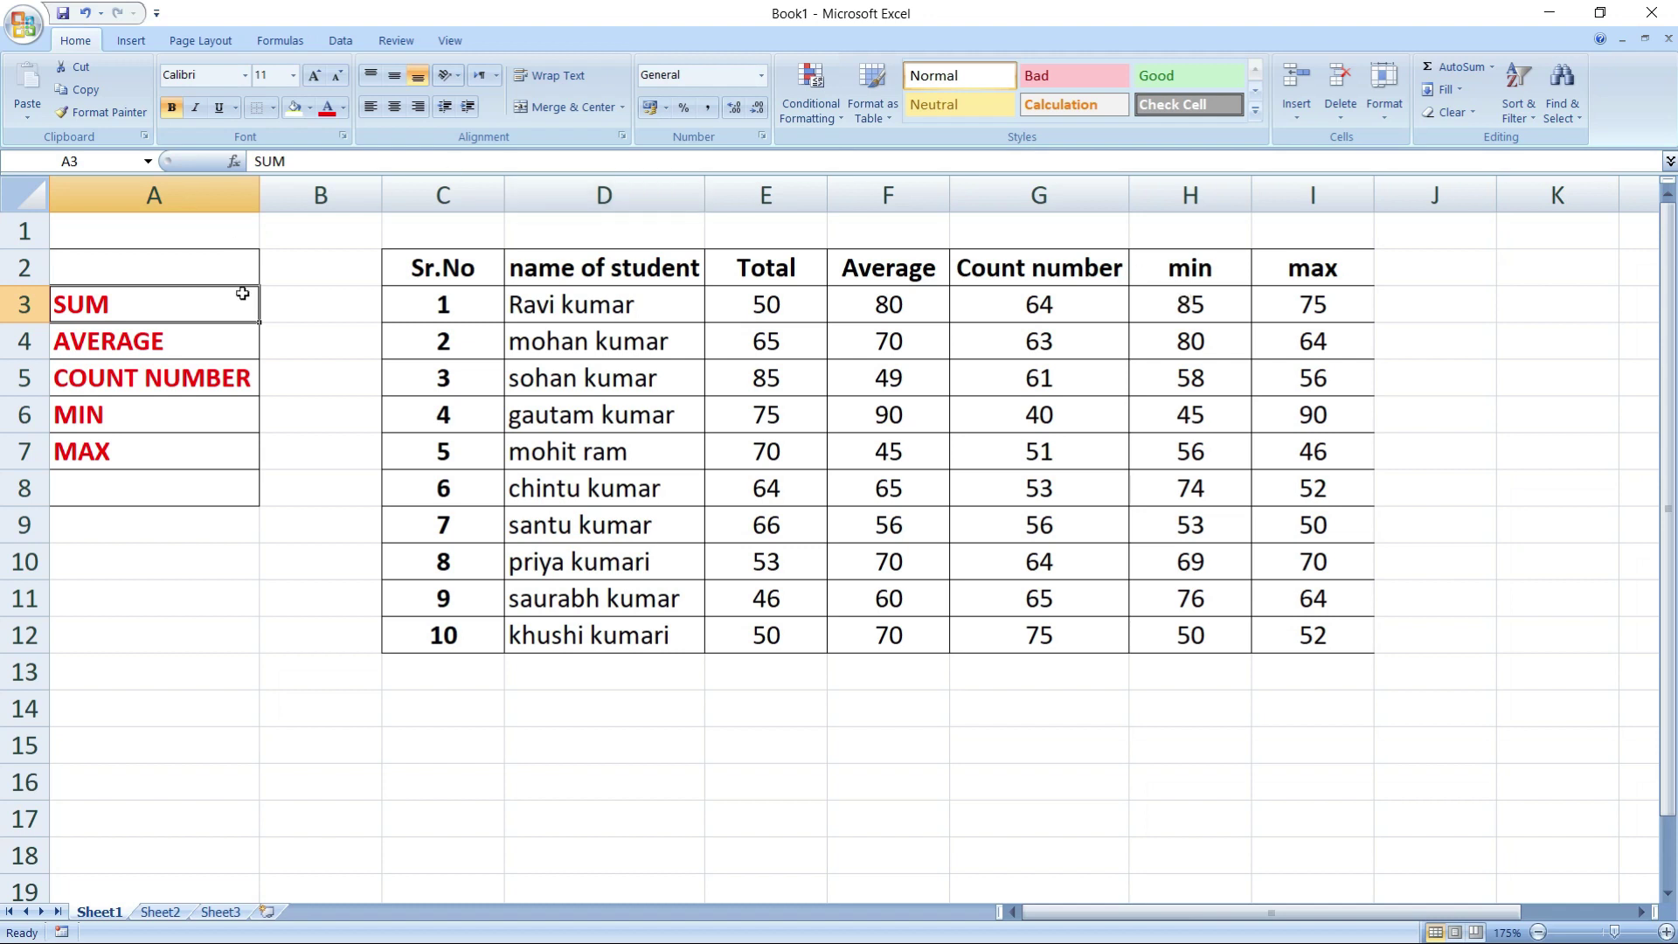
Step through the function labels listed in column A
left_click(218, 341)
left_click(217, 378)
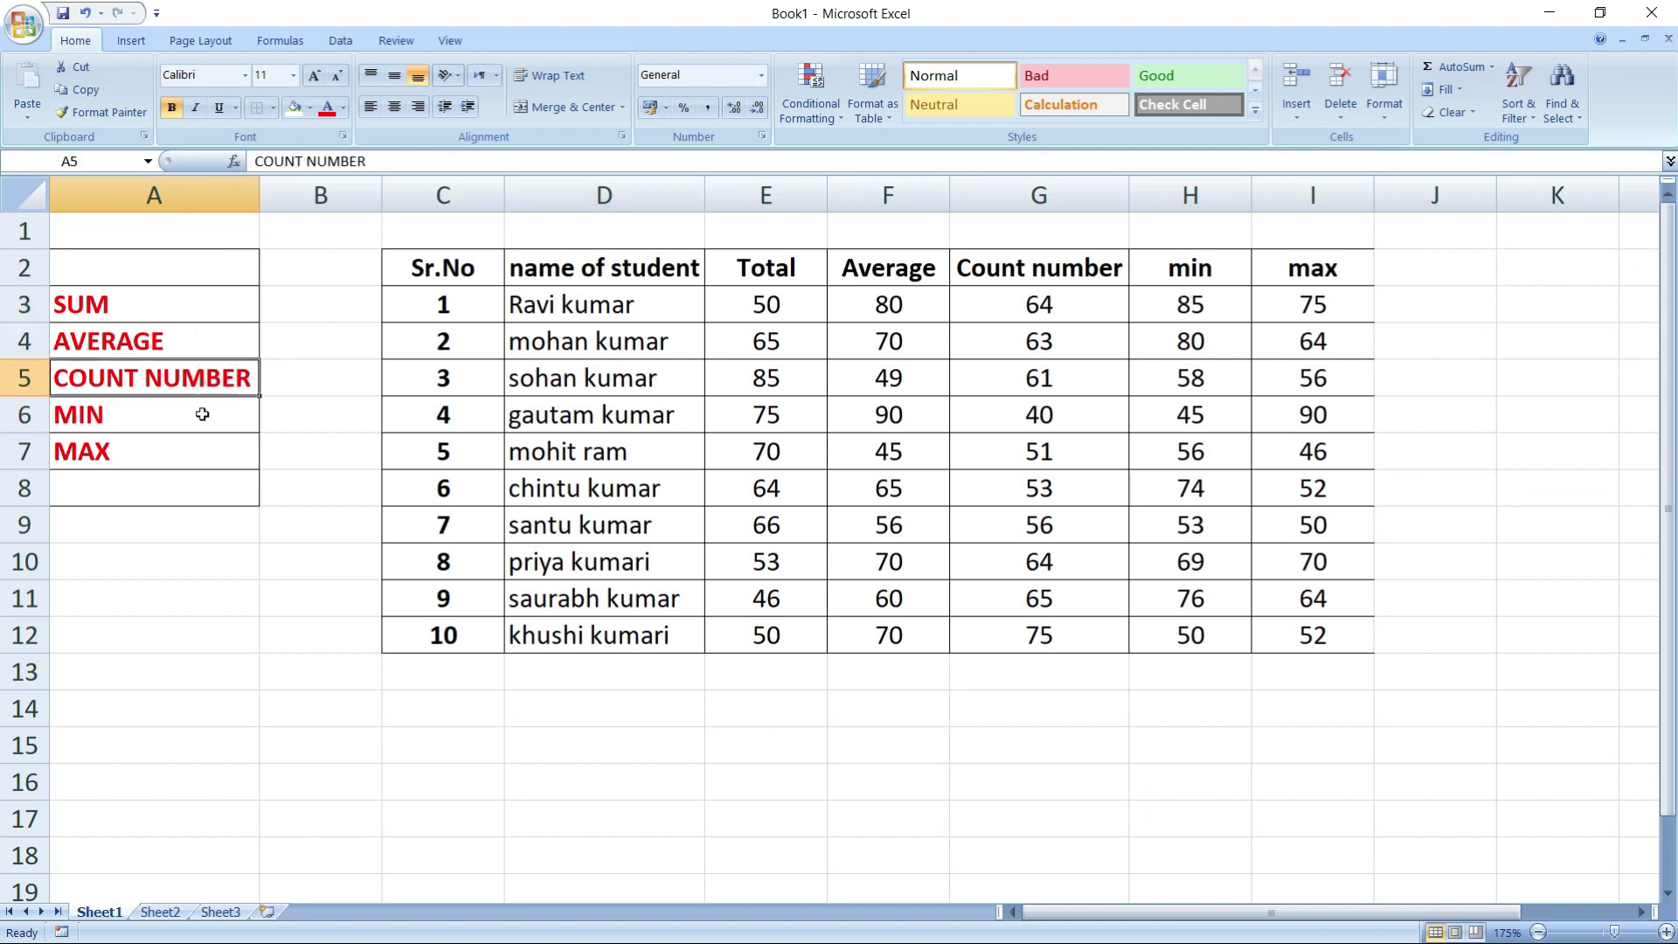
left_click(202, 414)
left_click(190, 452)
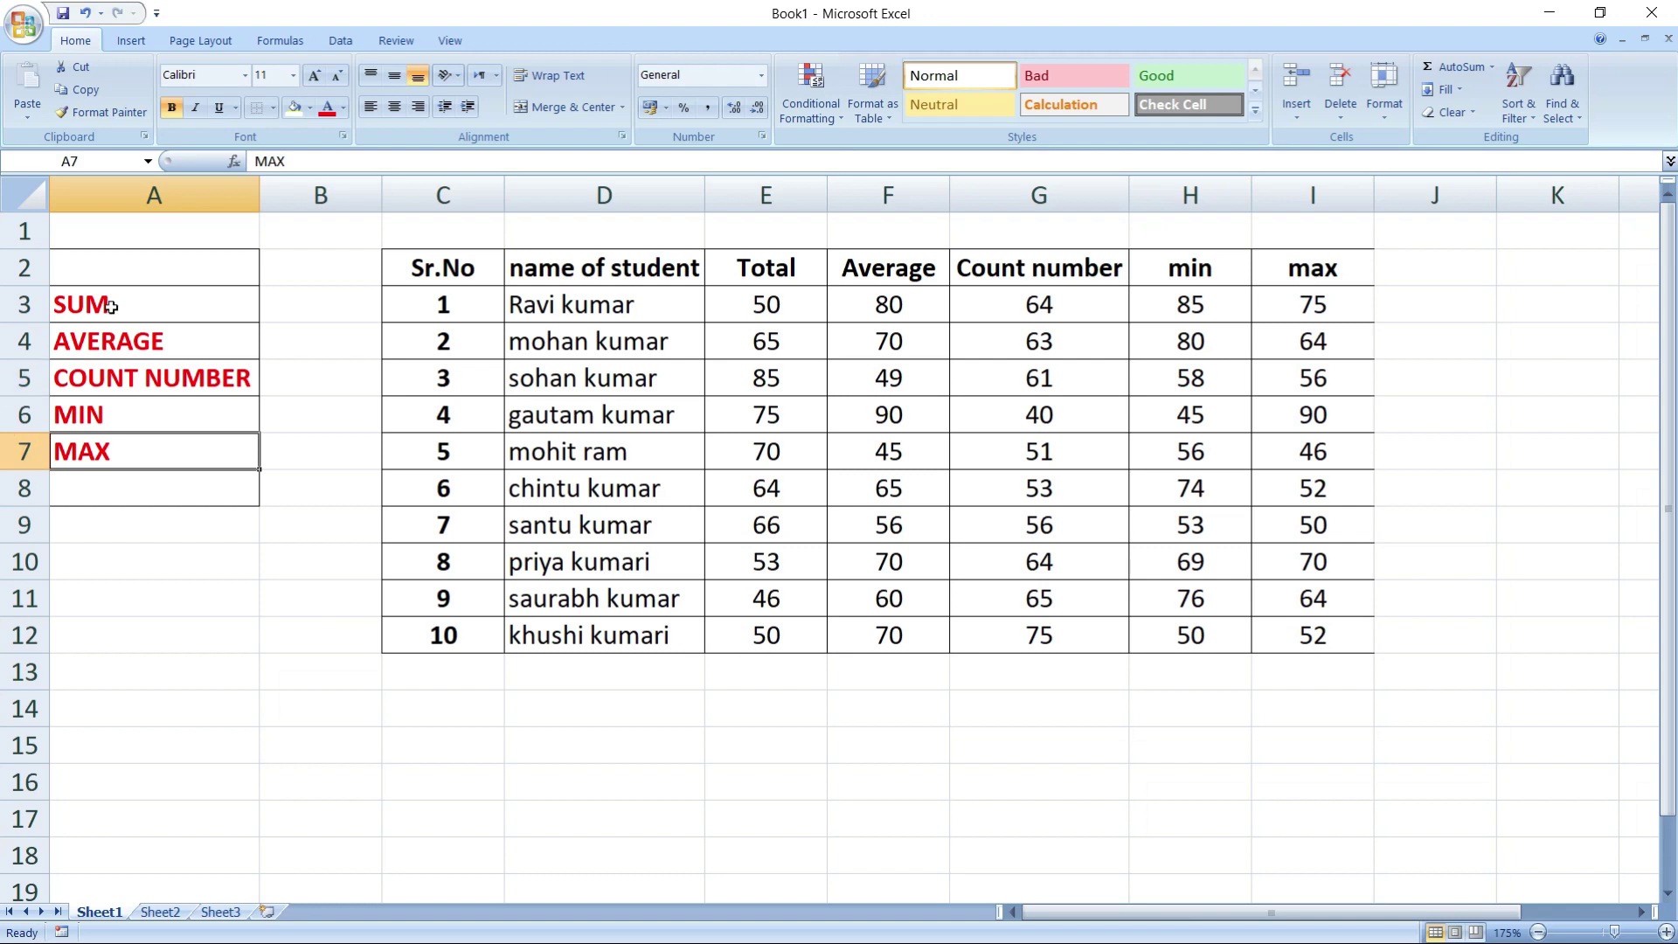
Select E13 and browse the AutoSum summary functions list without inserting one
left_click(760, 680)
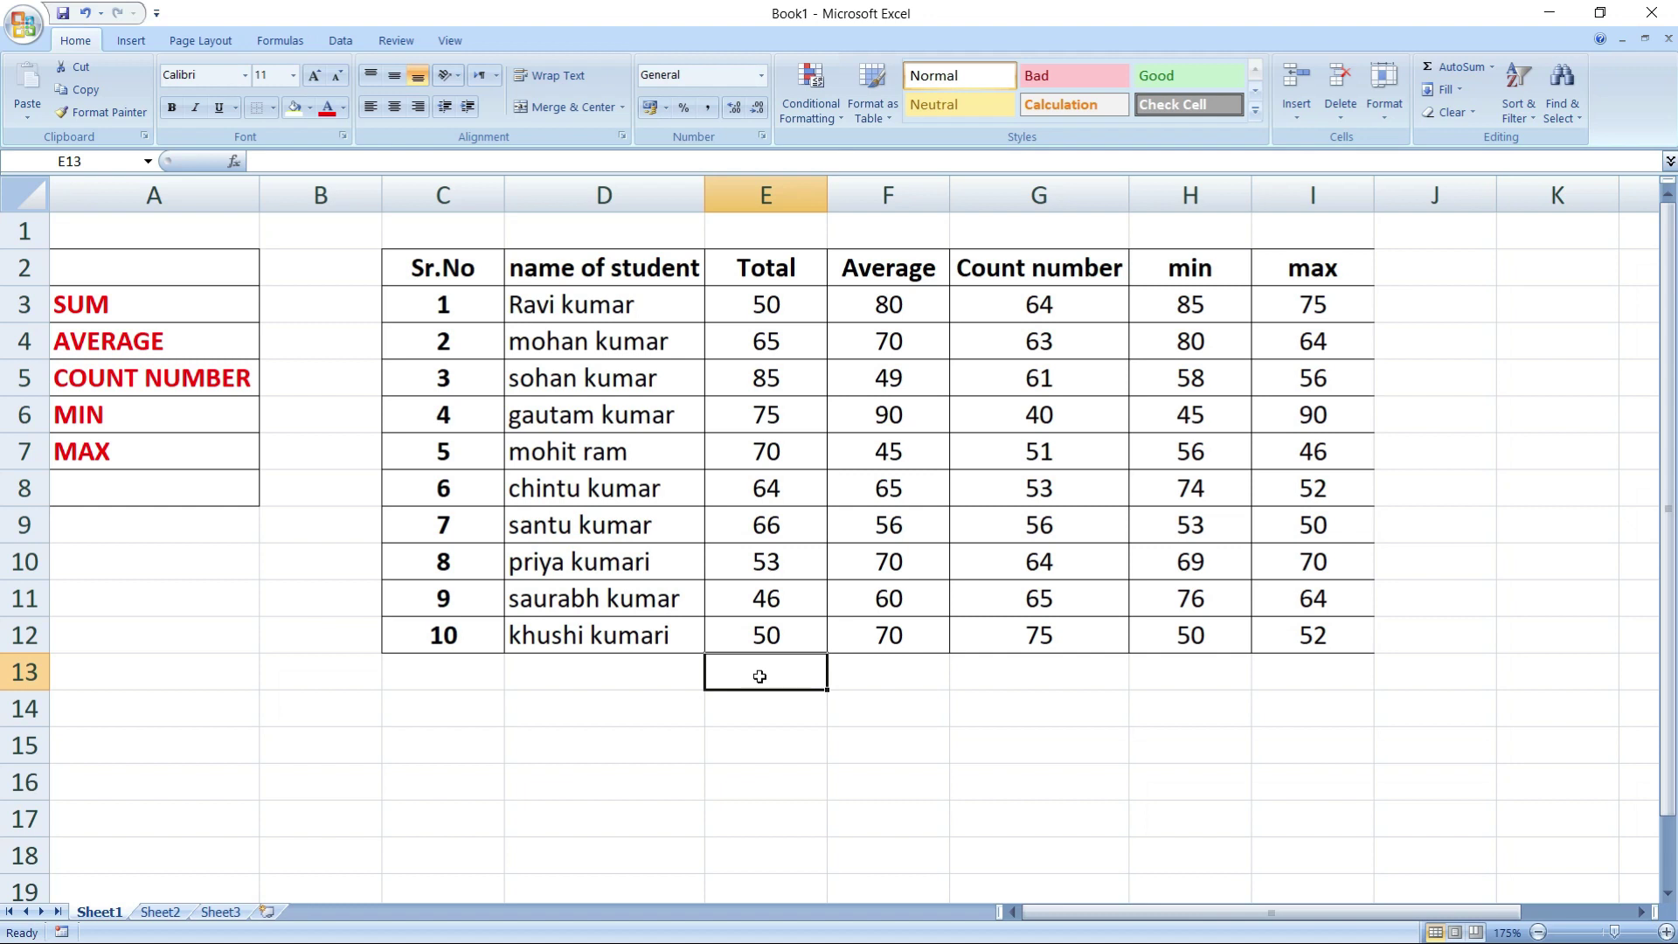
left_click(1490, 70)
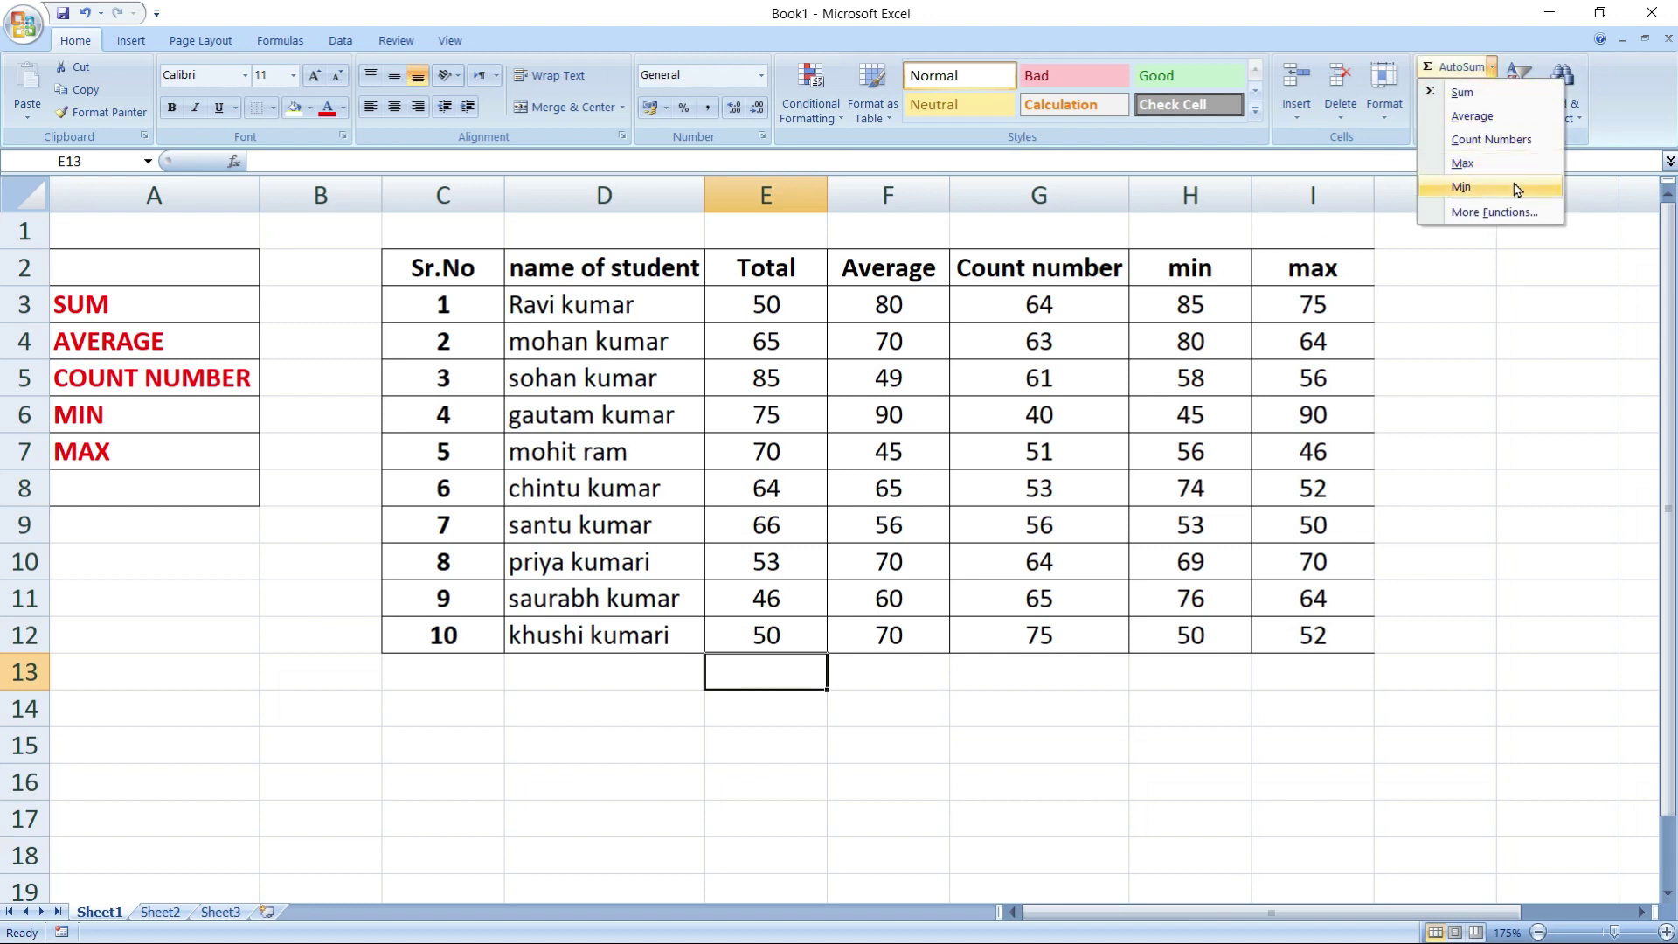
left_click(284, 42)
left_click(84, 116)
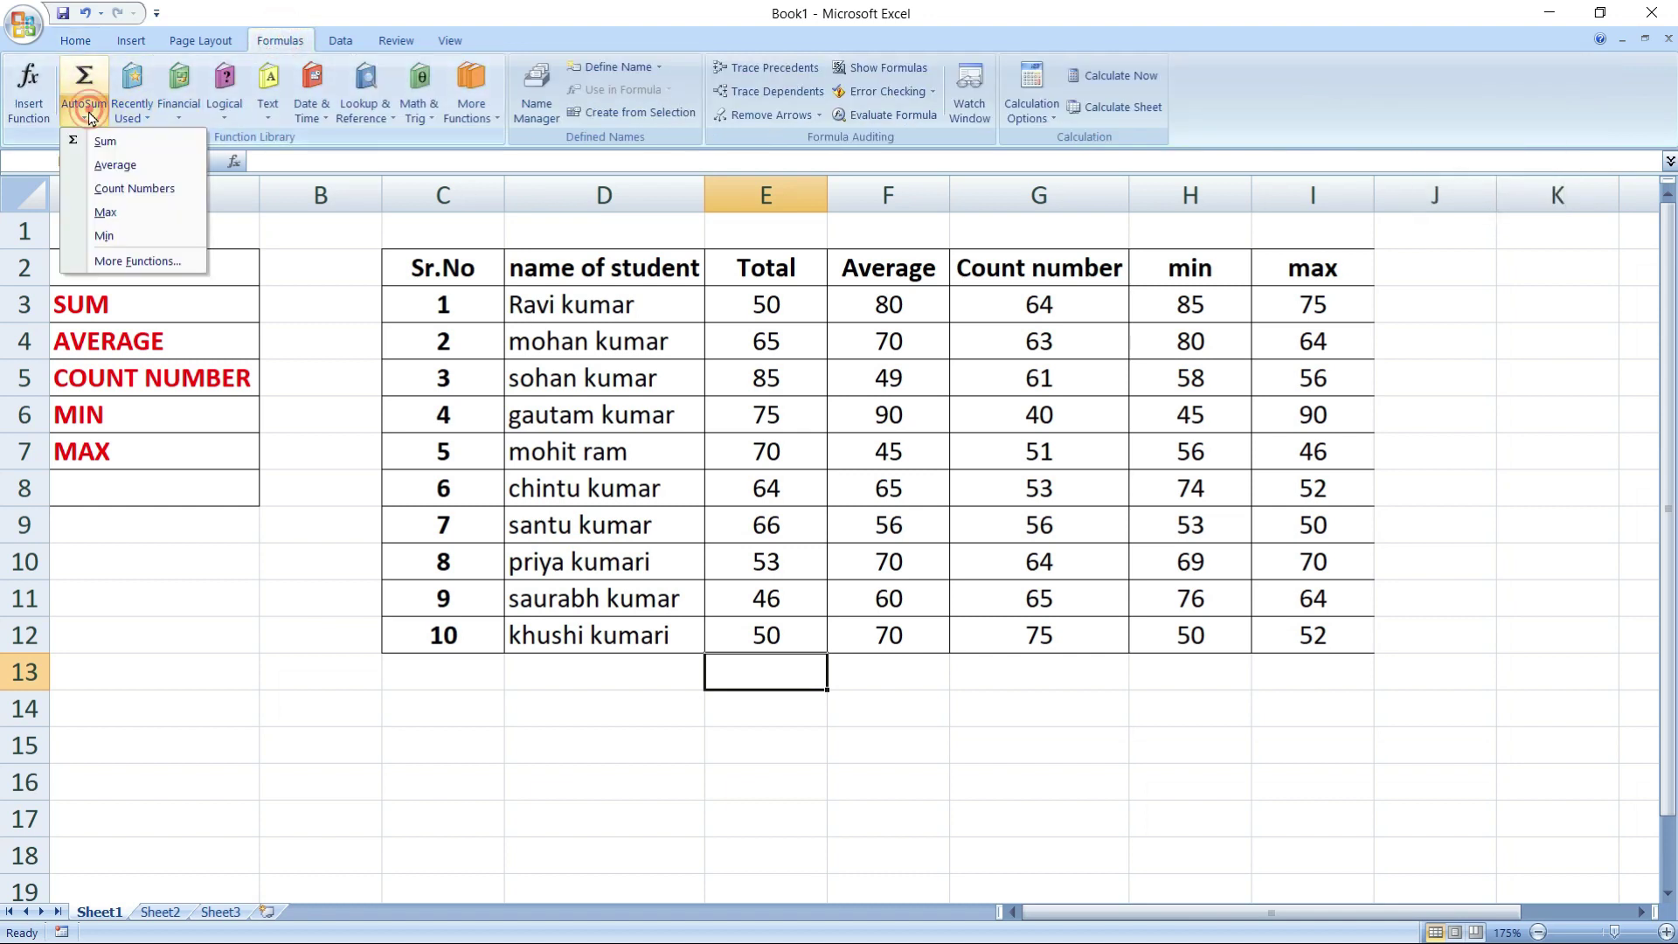
left_click(89, 42)
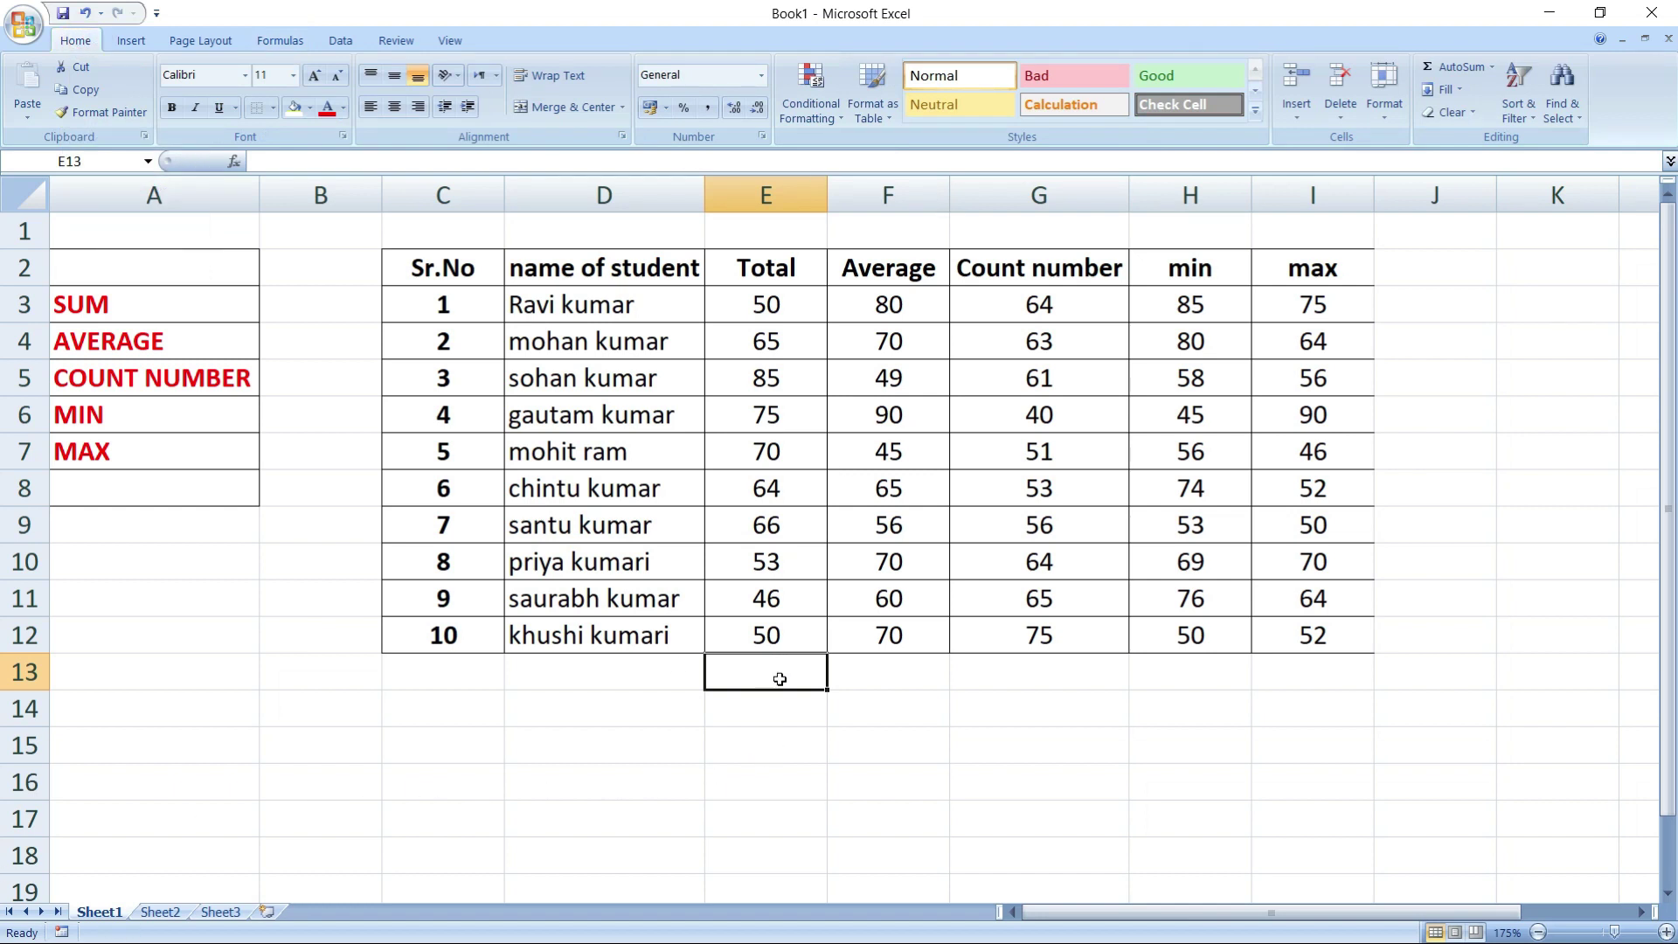
Enter =SUM(E3:E12) in E13 to total the Total marks, giving 624
type("=")
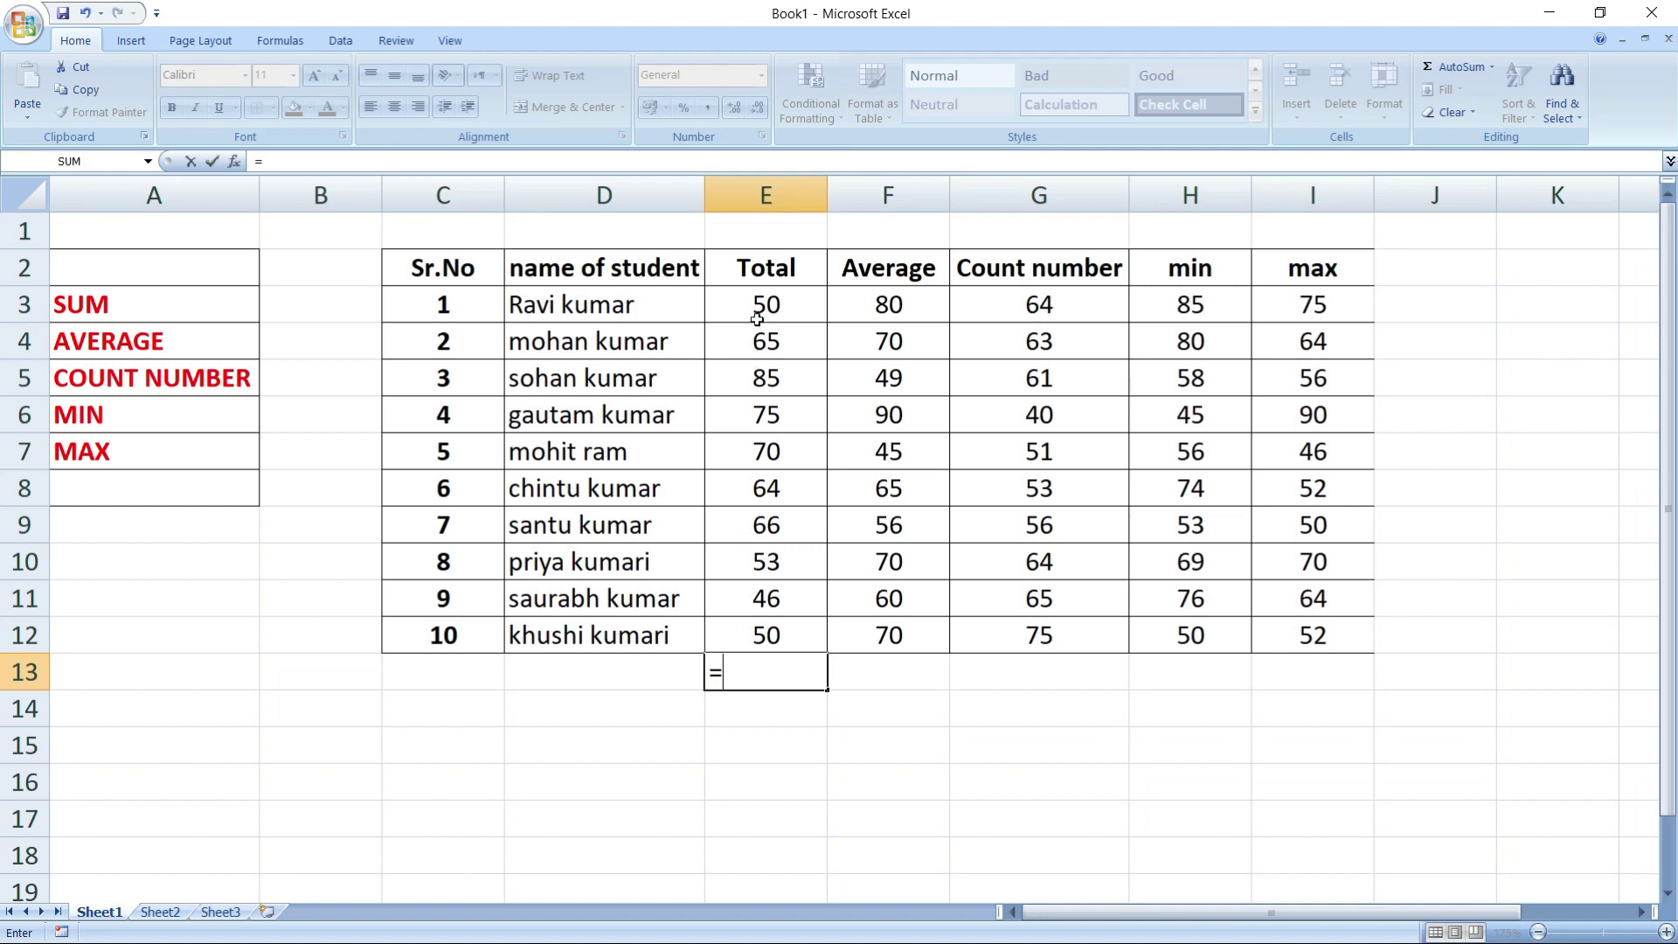
type("s")
type("um")
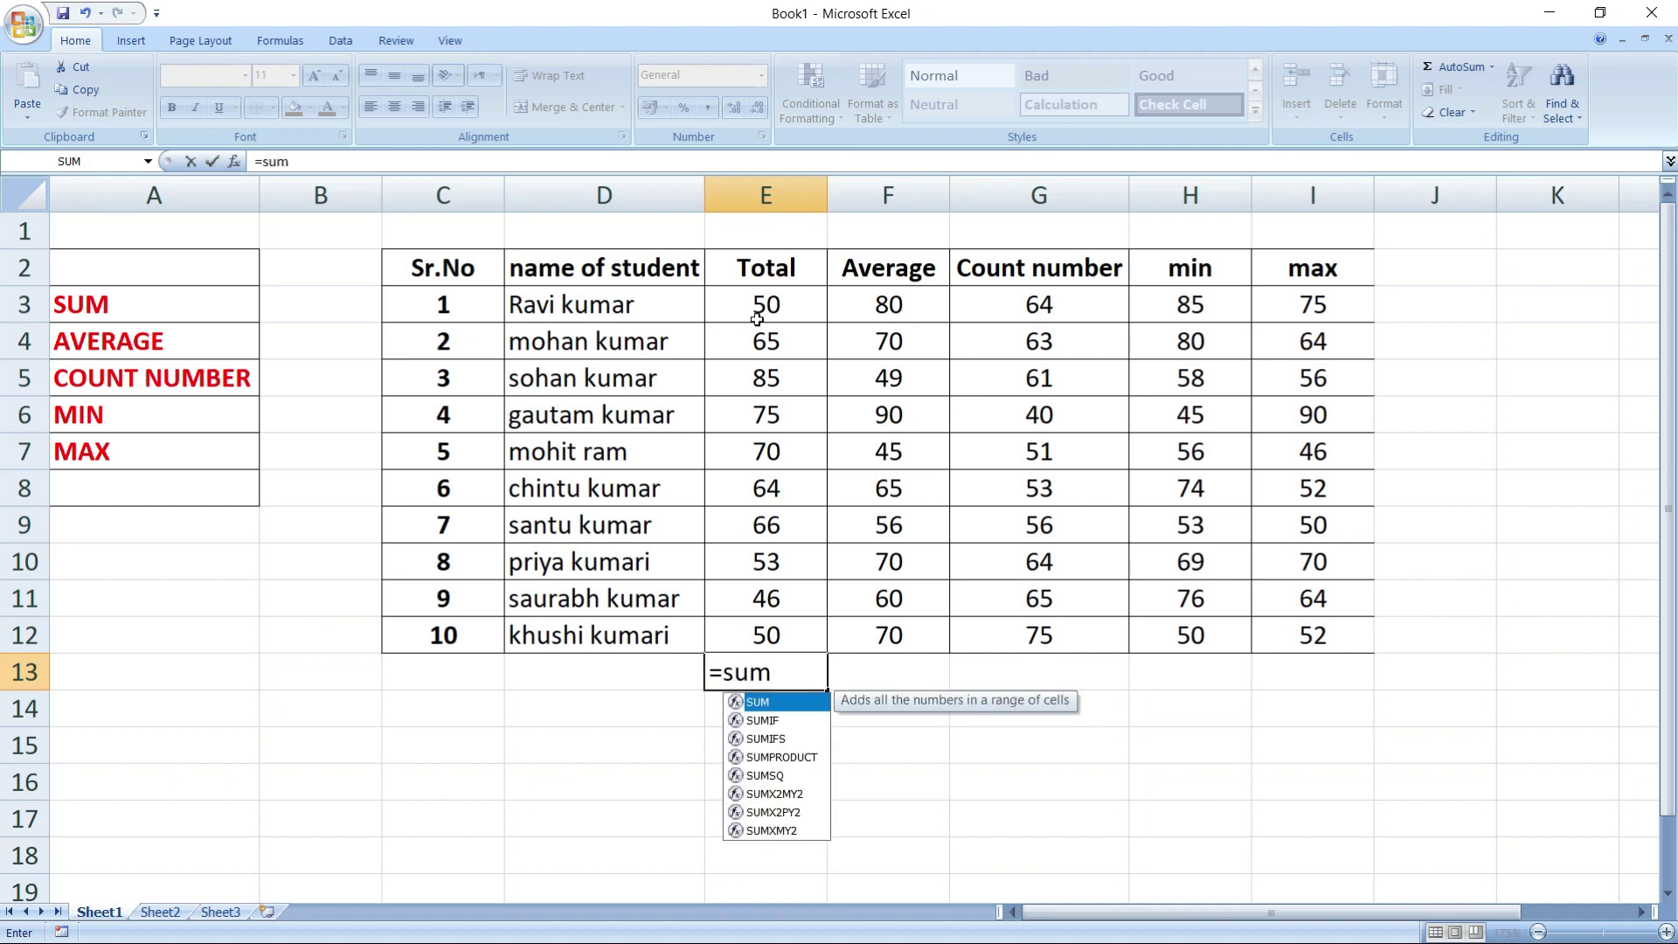
type("(")
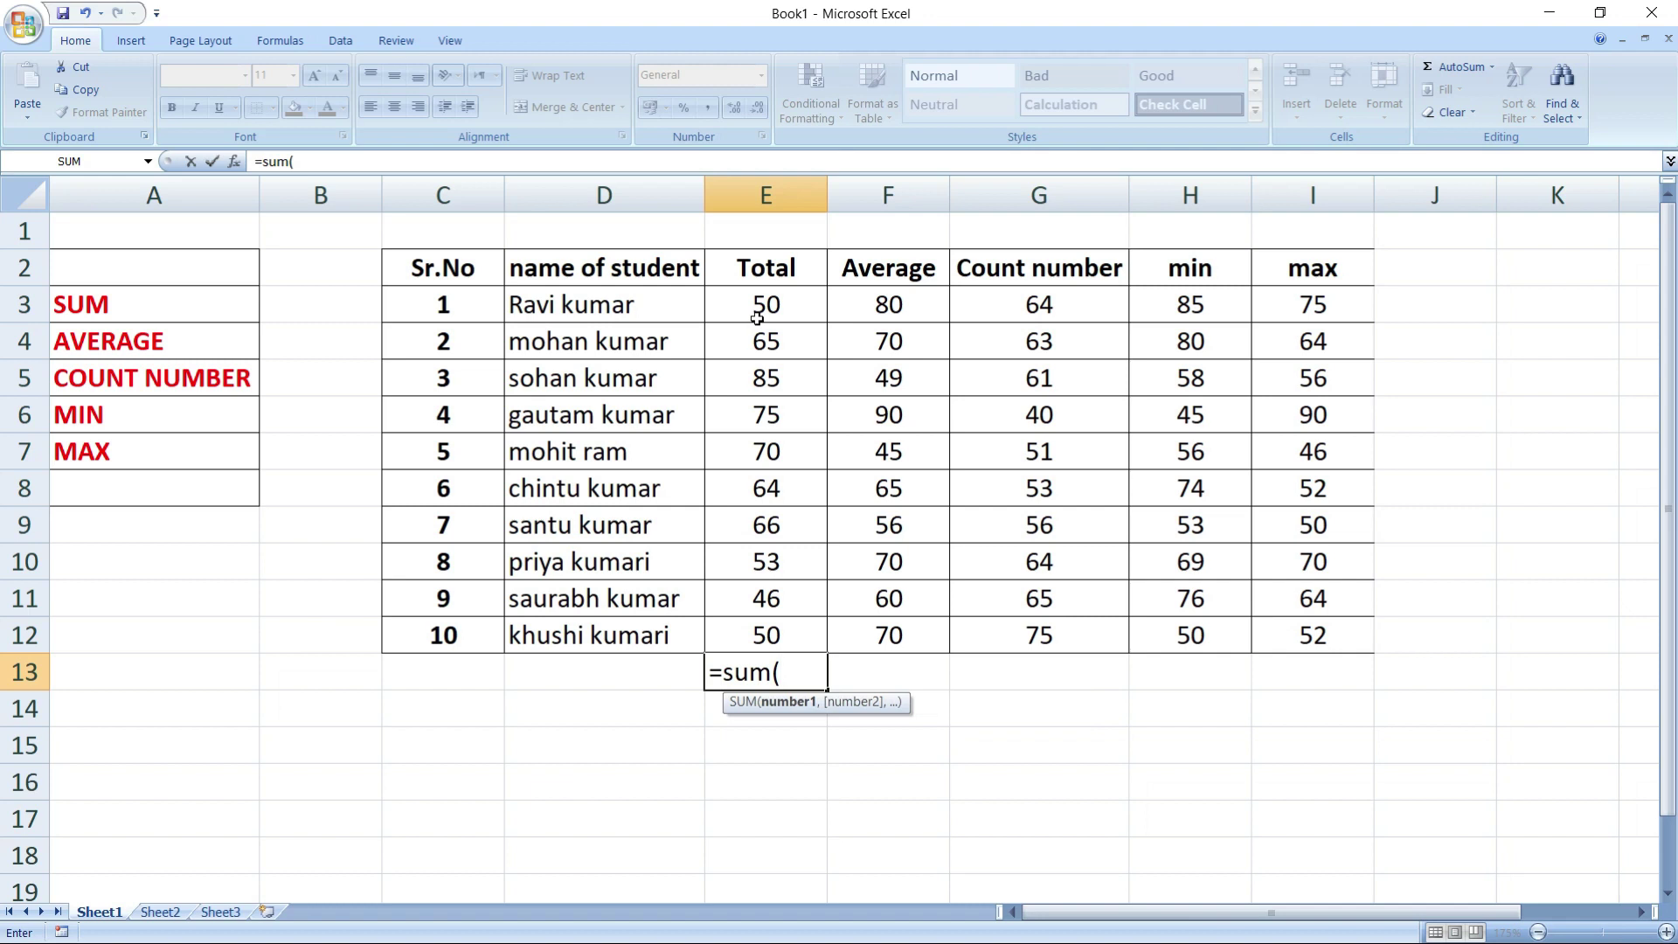
left_click_drag(741, 299, 791, 627)
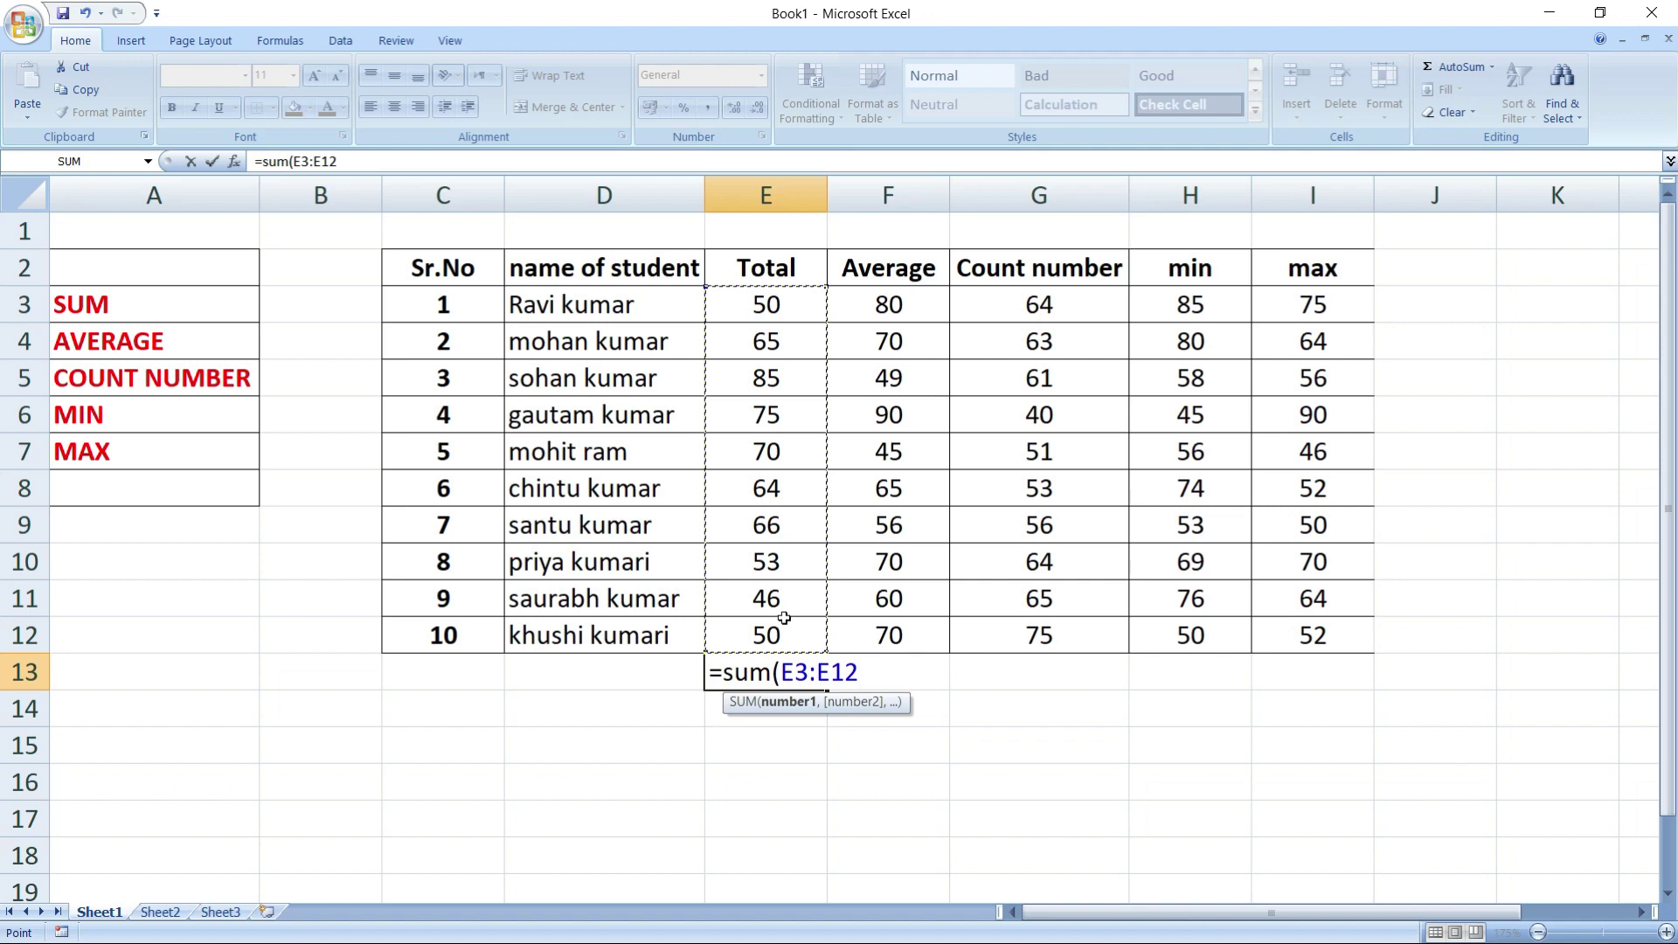
type(")")
key("Return")
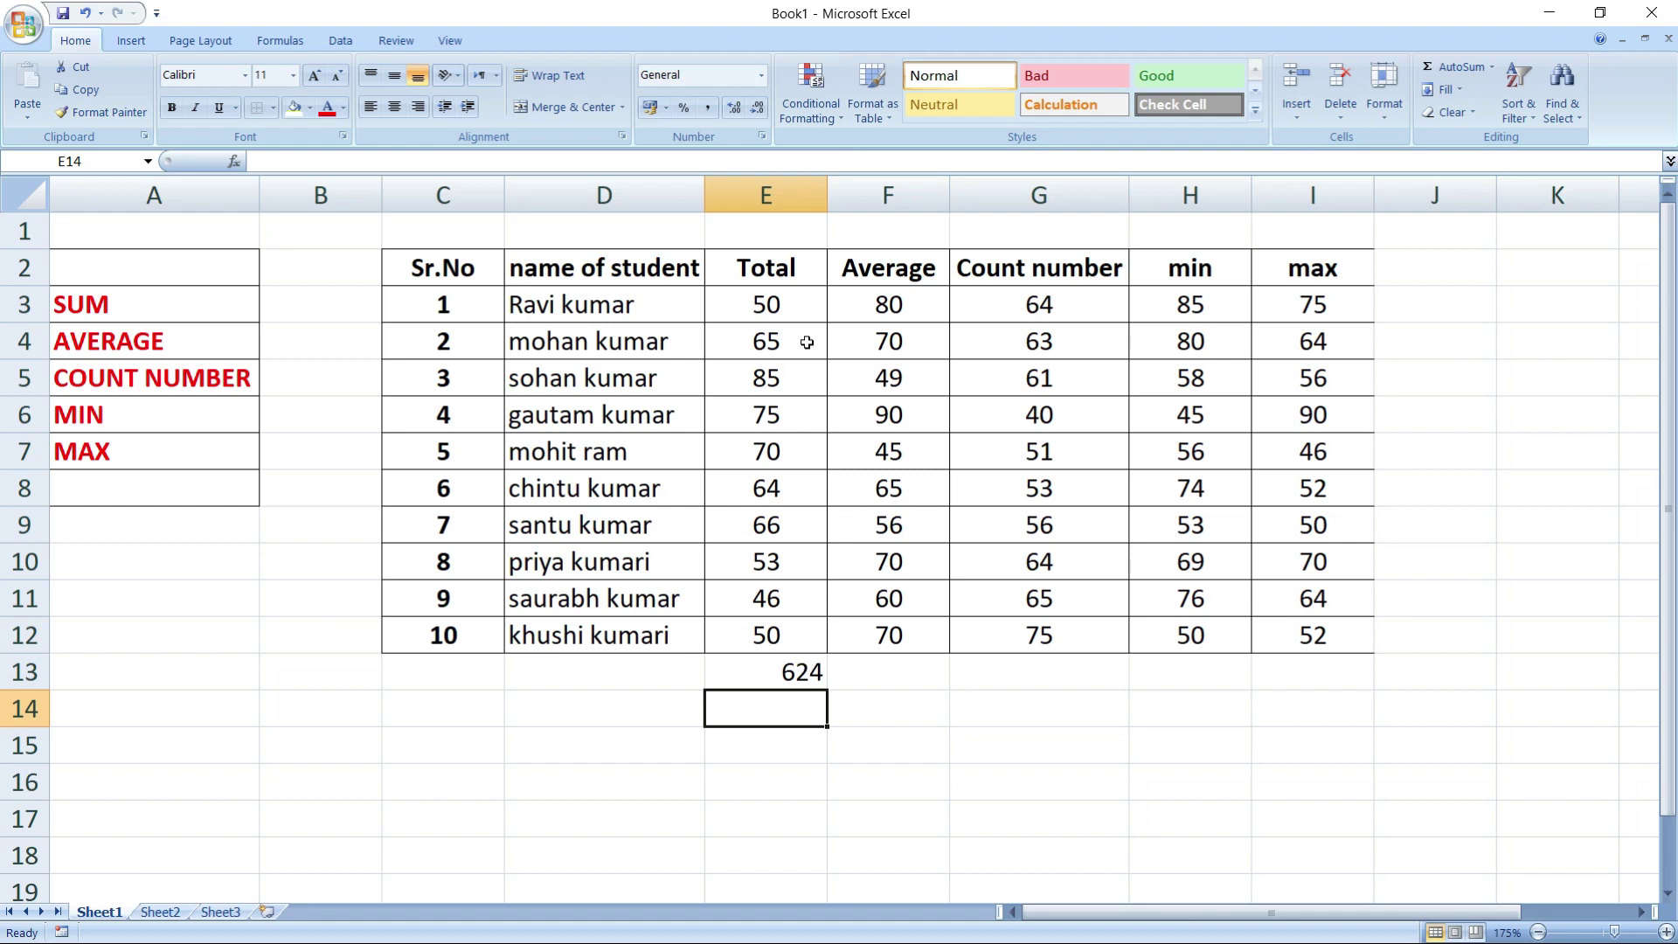
Enter =E3+E4+E5+E6+…+E12 in E14, adding the Total cells individually to get 624
type("=")
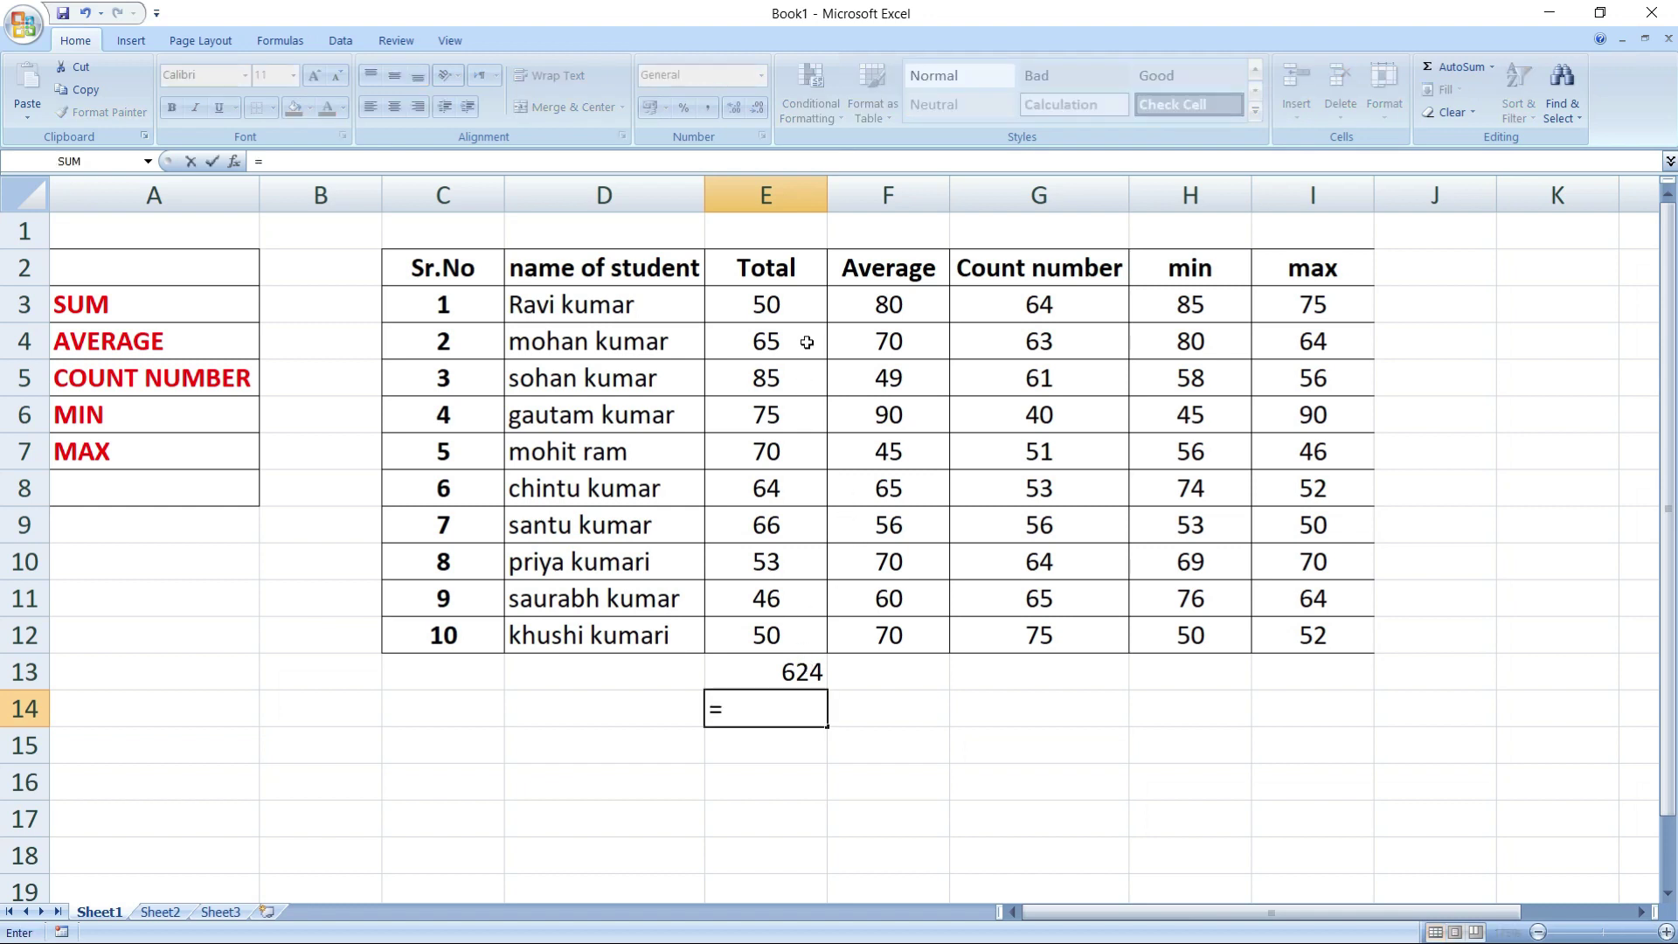
left_click(789, 313)
type("+")
left_click(782, 341)
type("+")
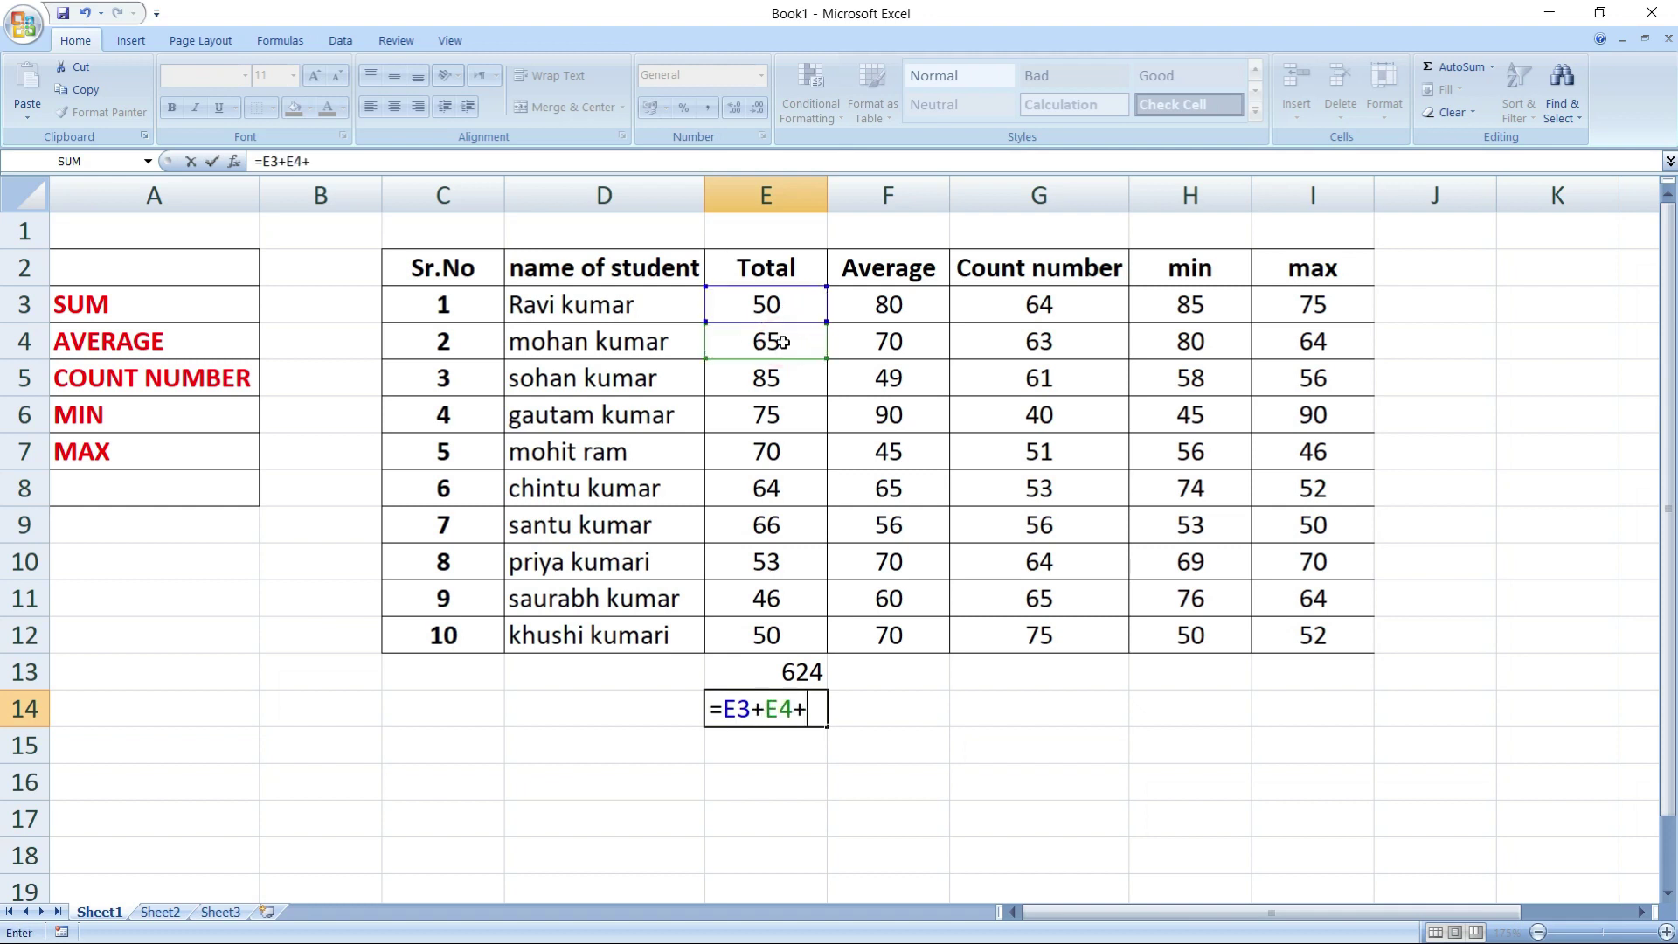
left_click(782, 377)
type("+")
left_click(799, 420)
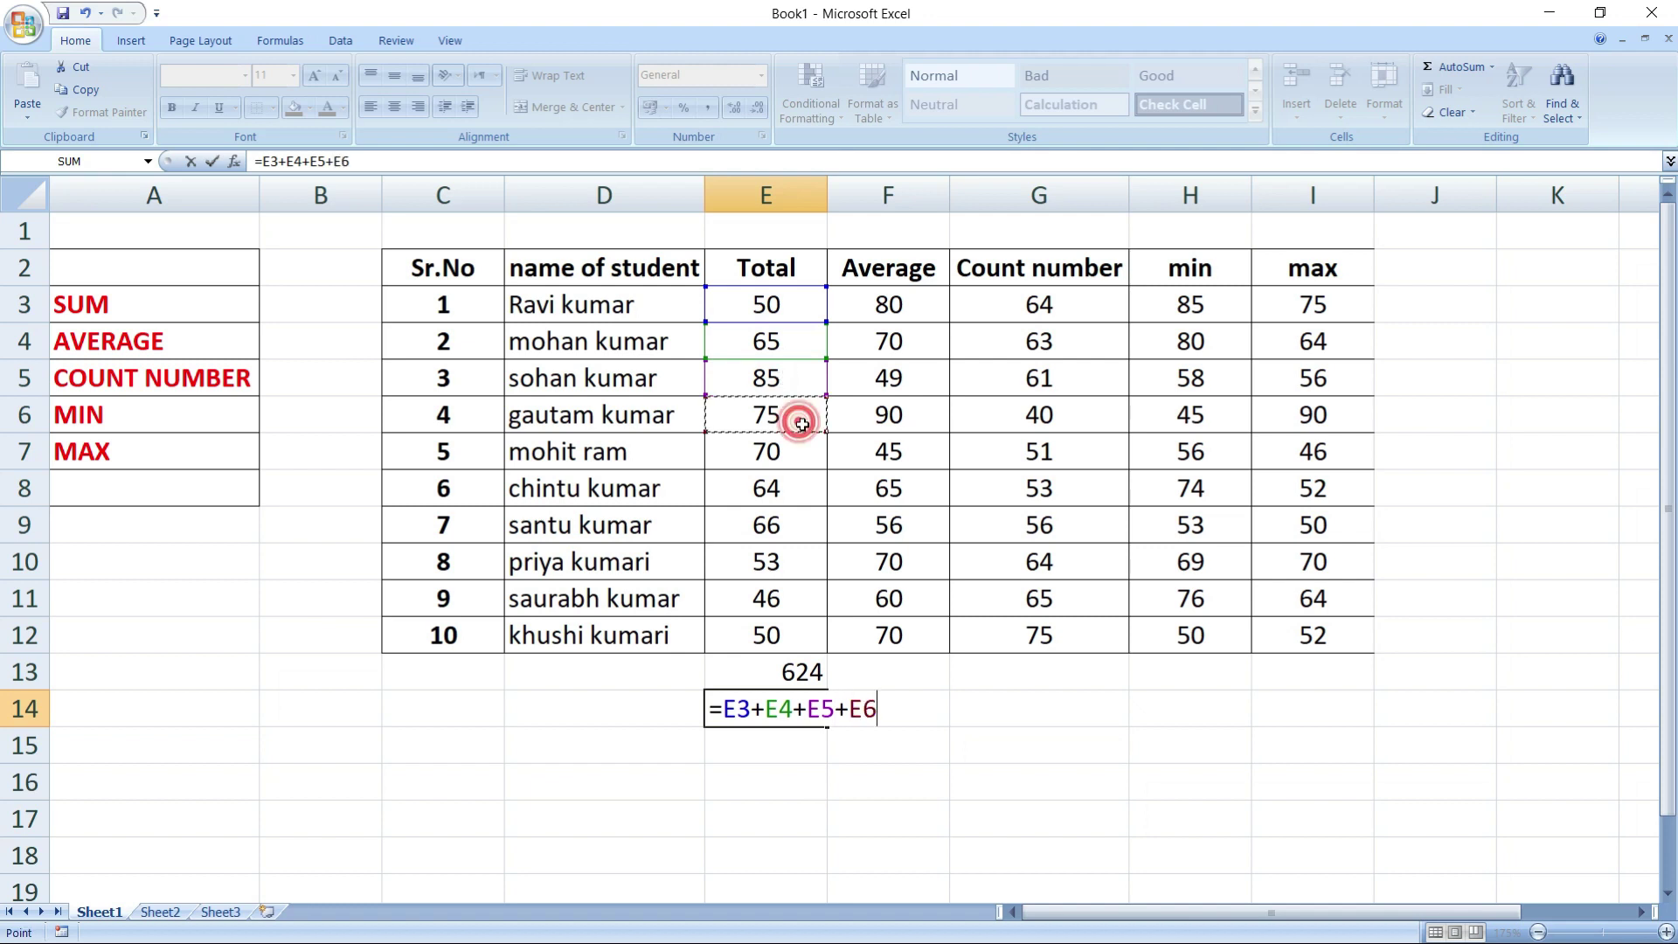
type("+")
left_click(814, 634)
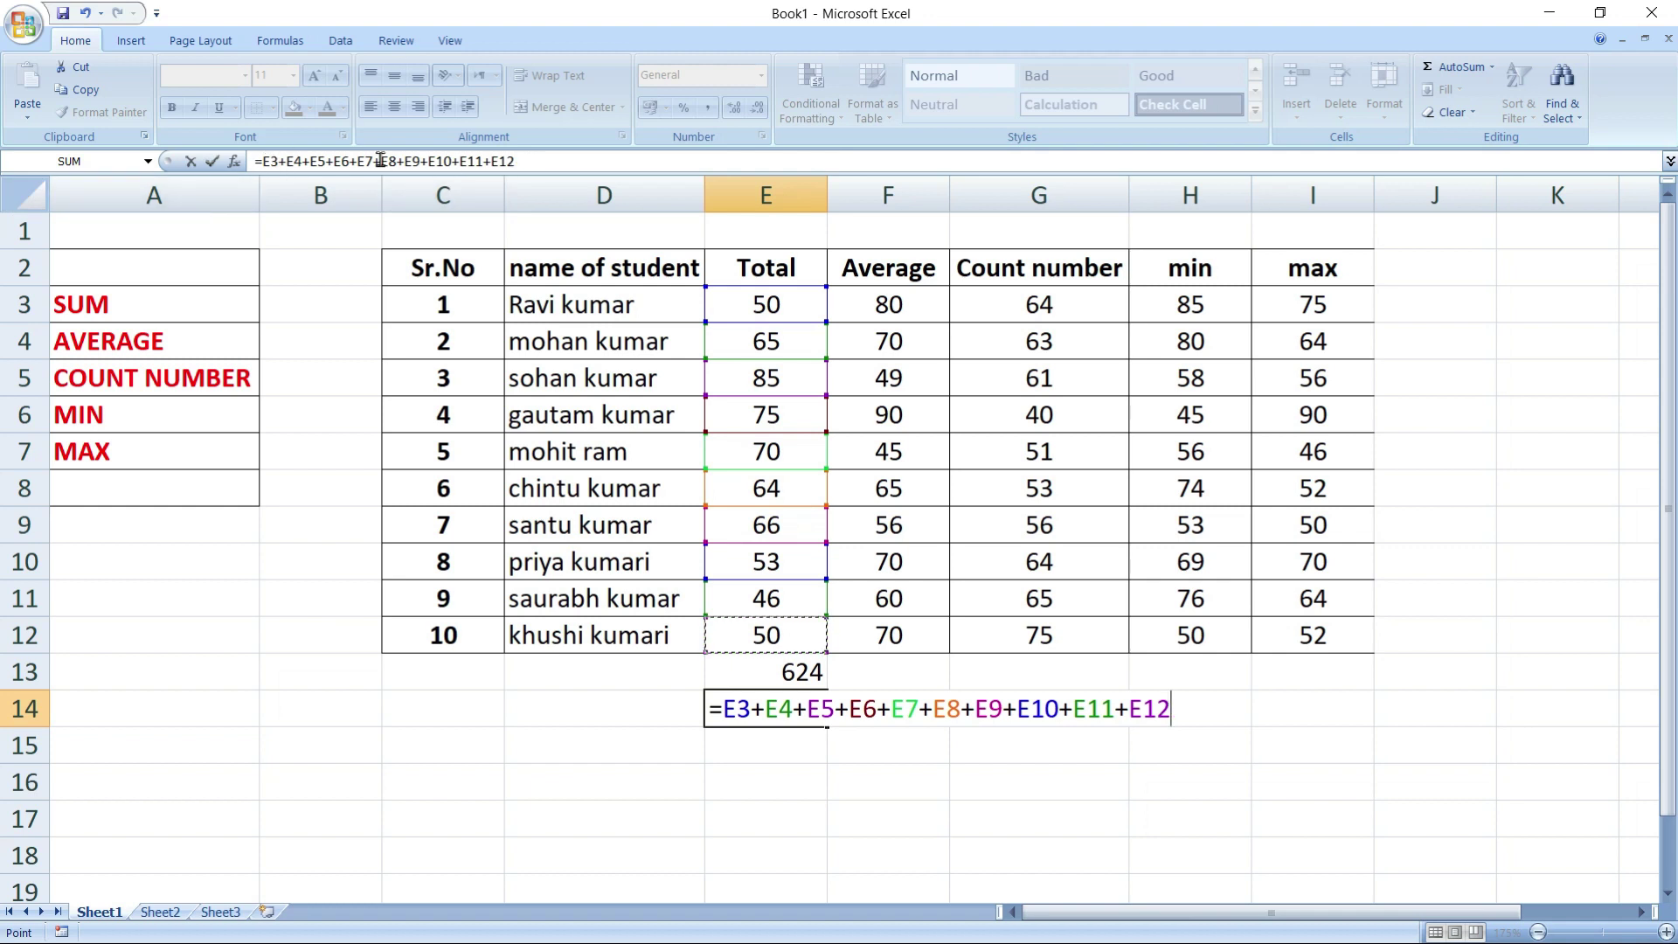
key("Return")
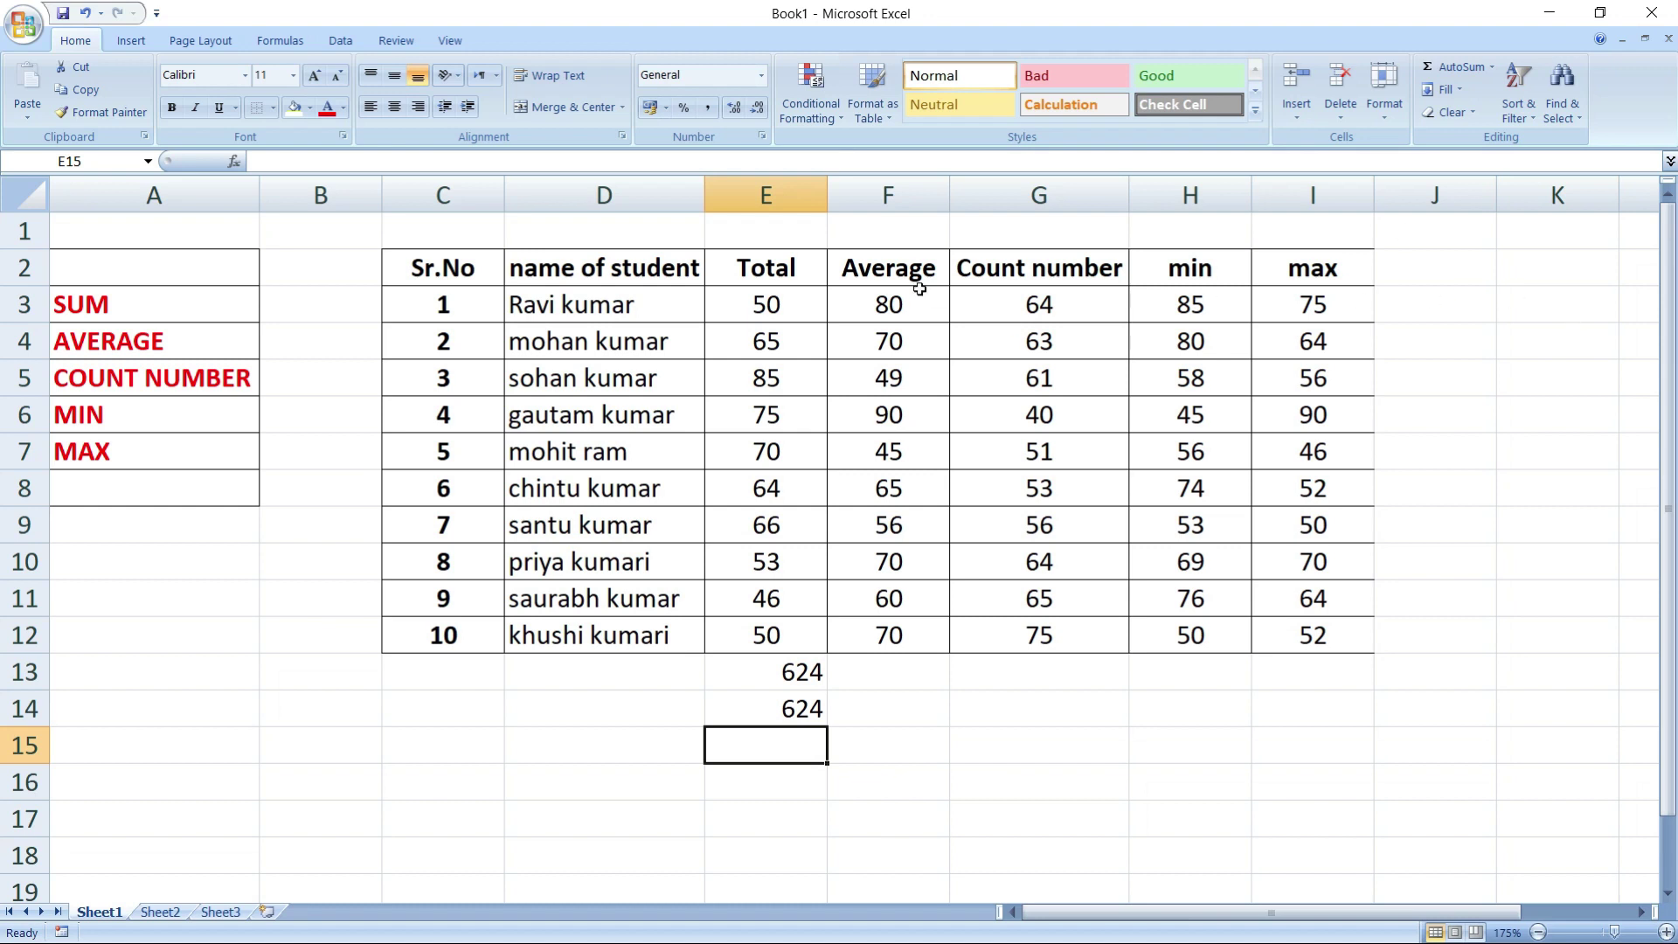
Insert an AutoSum Average of F3:F12 in F13, showing 65.5
left_click(905, 674)
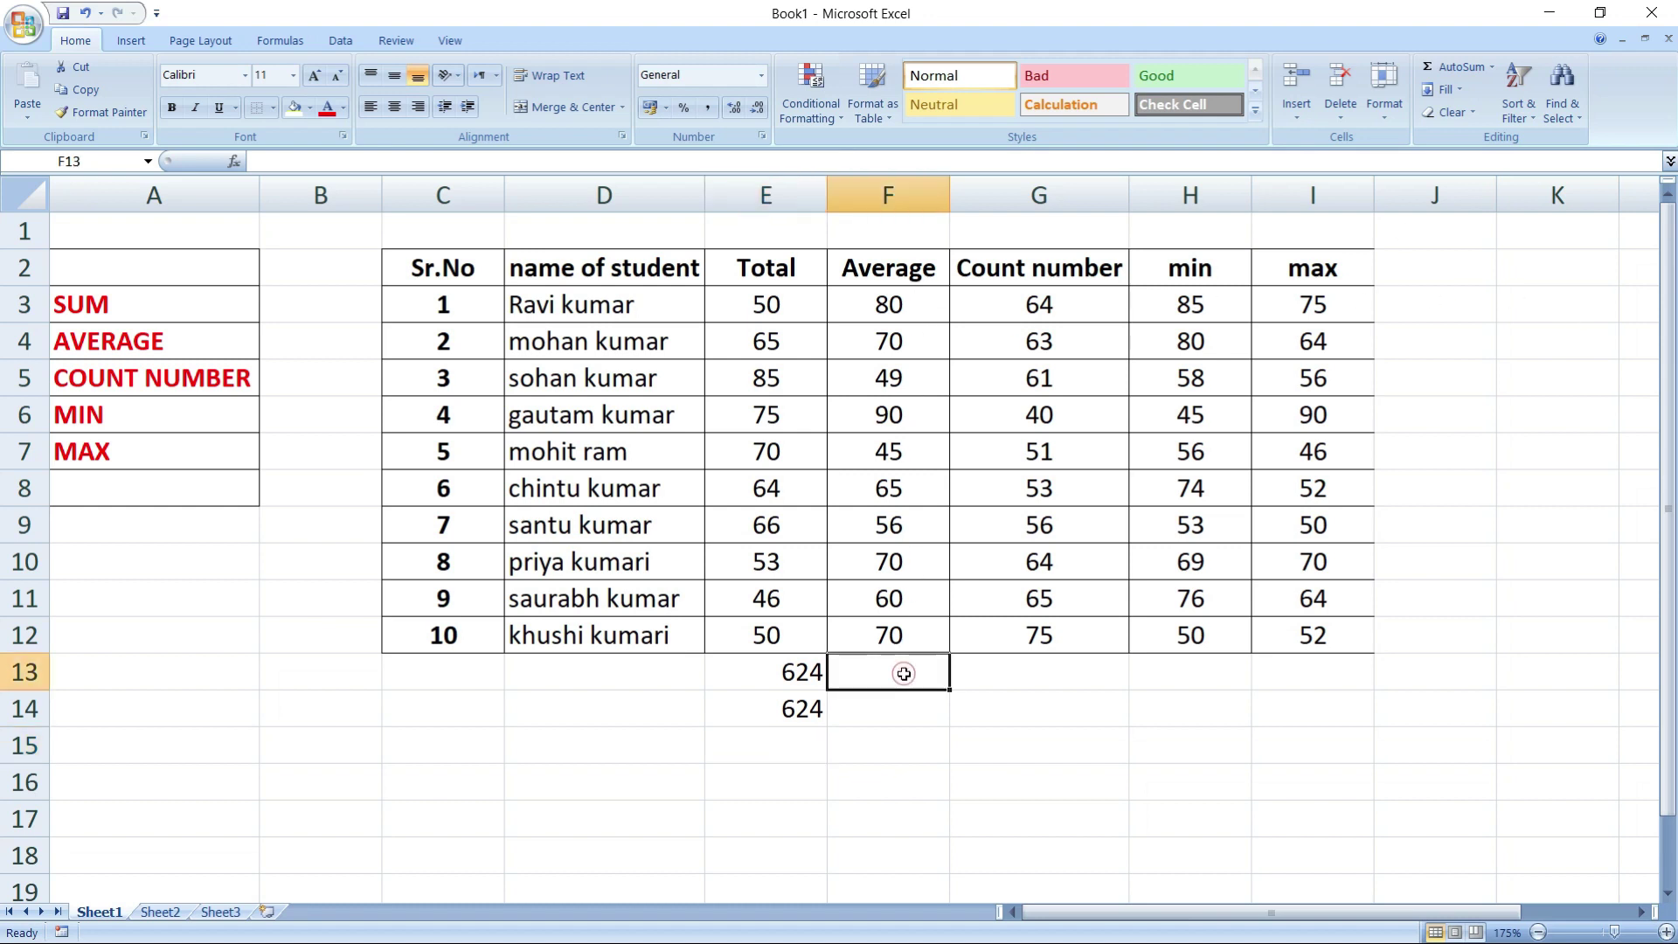
left_click(1491, 66)
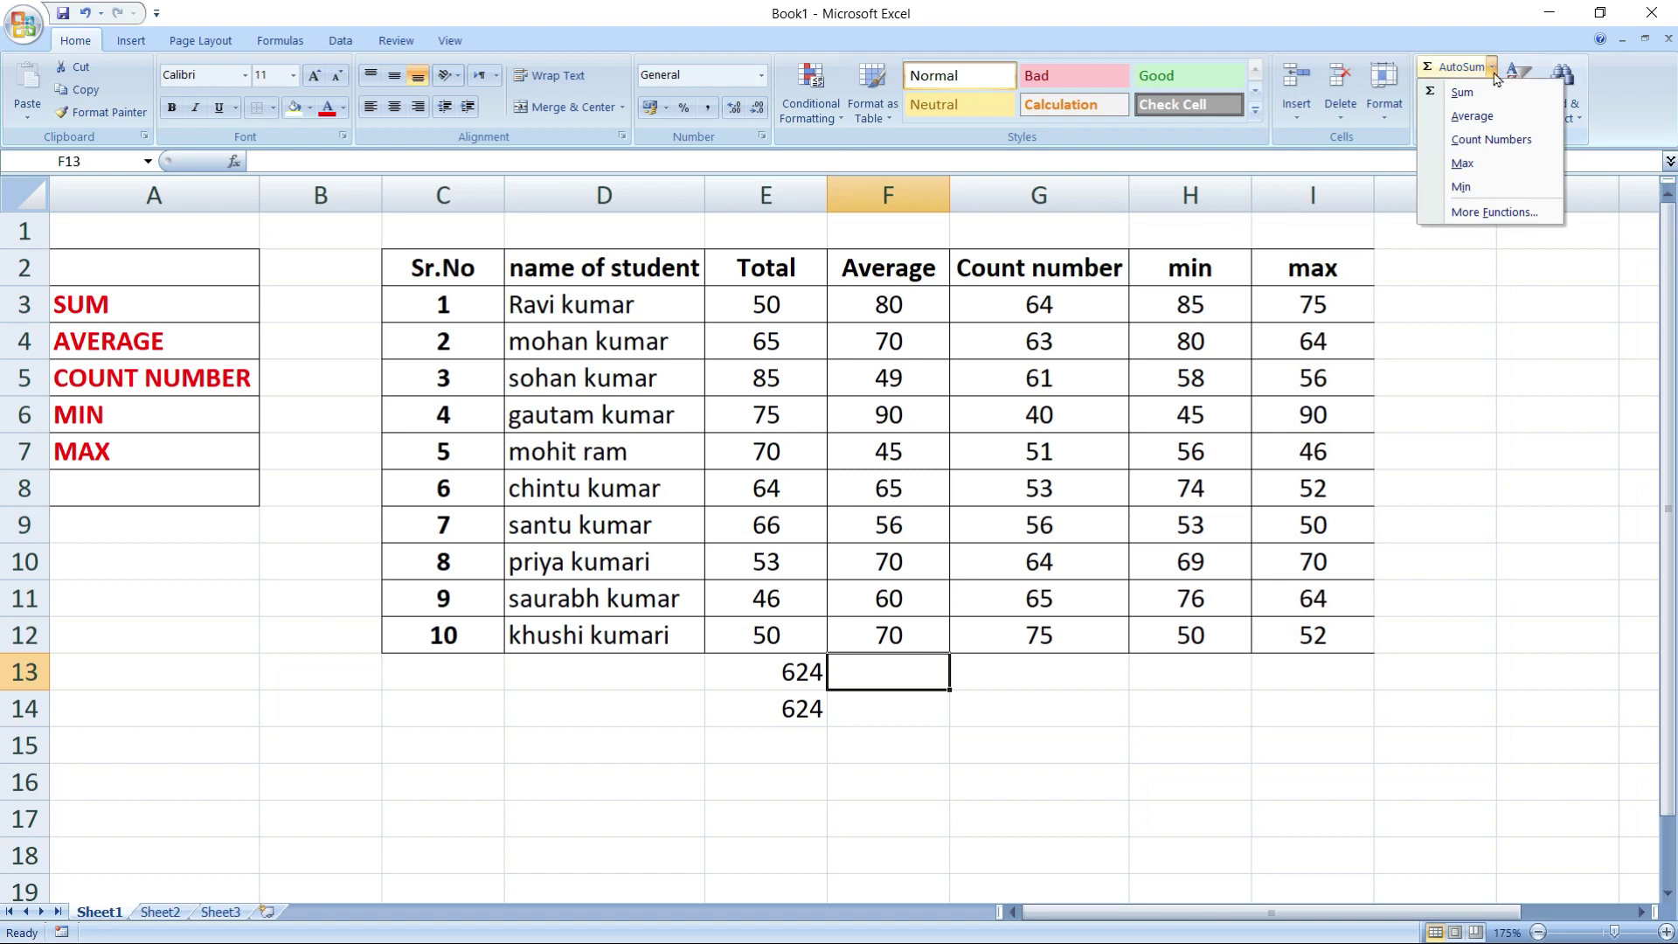
left_click(1486, 114)
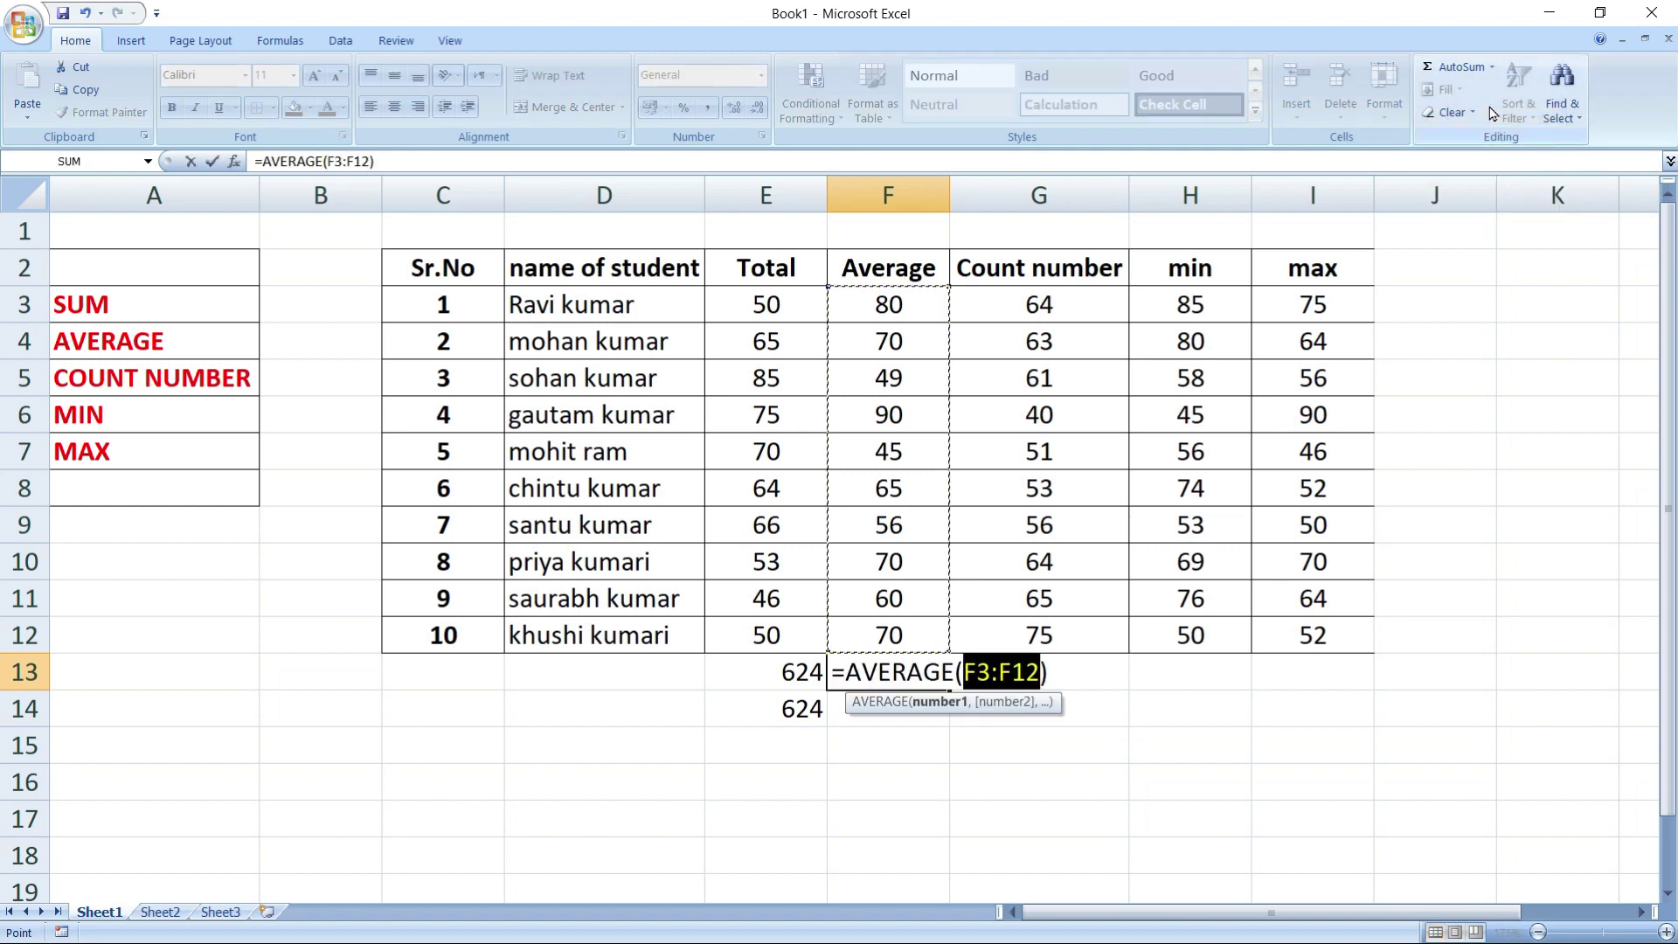
key("Return")
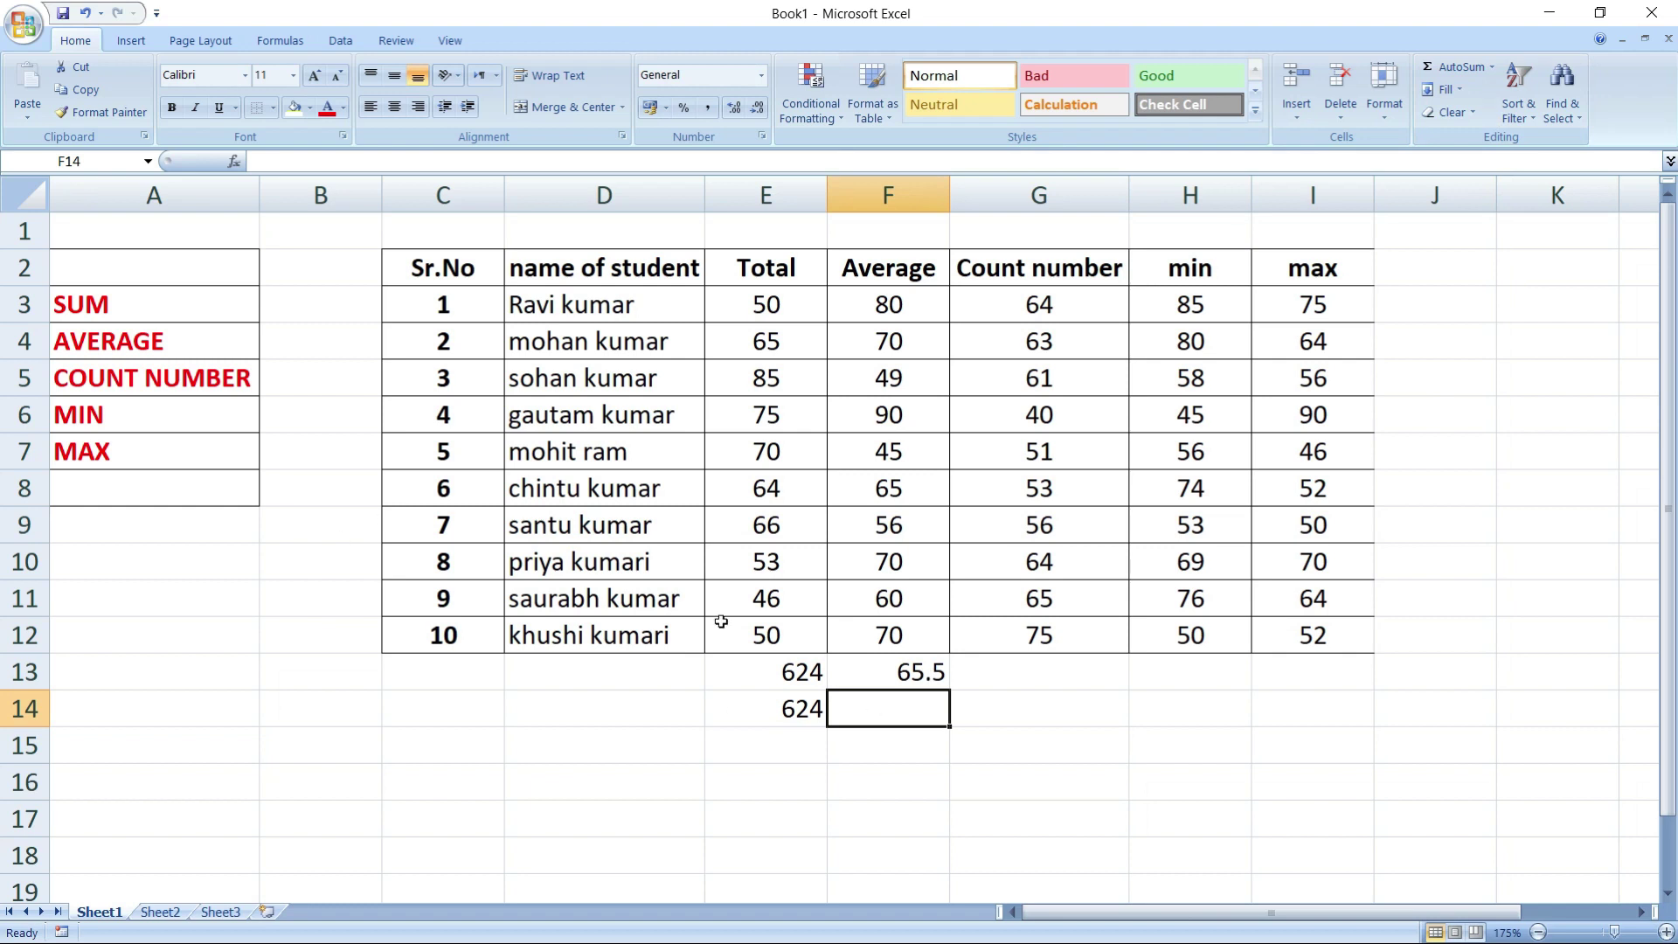
Enter =AVERAGE(F3:F12) in F14, also giving 65.5
type("=")
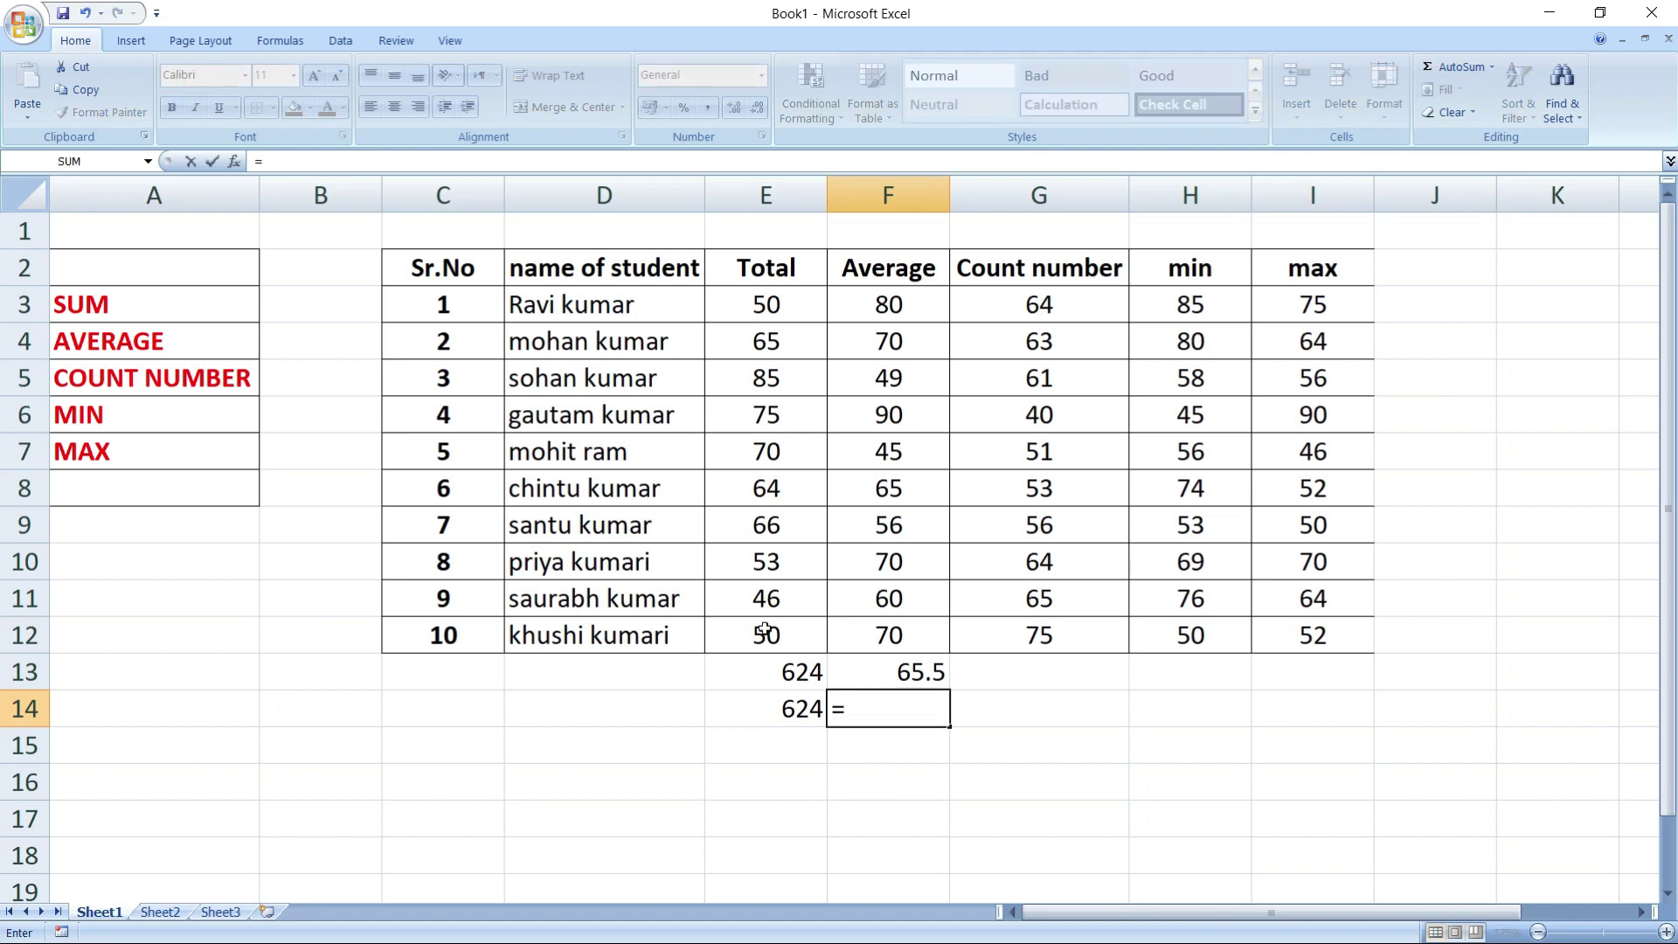
type("ave")
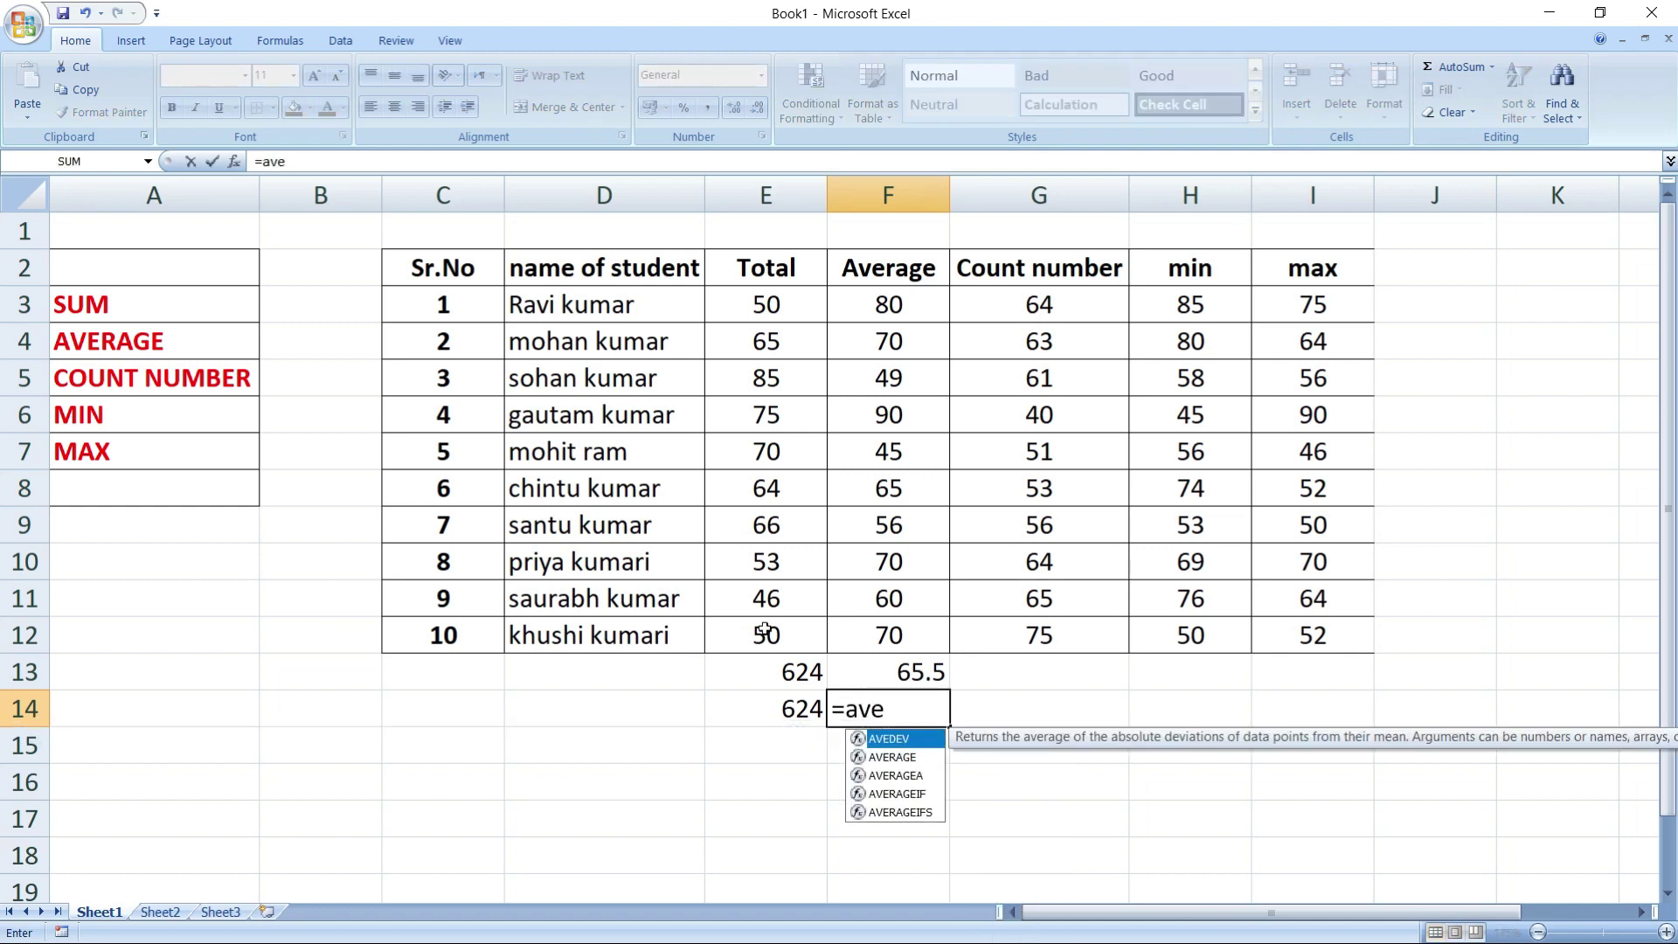
type("rage")
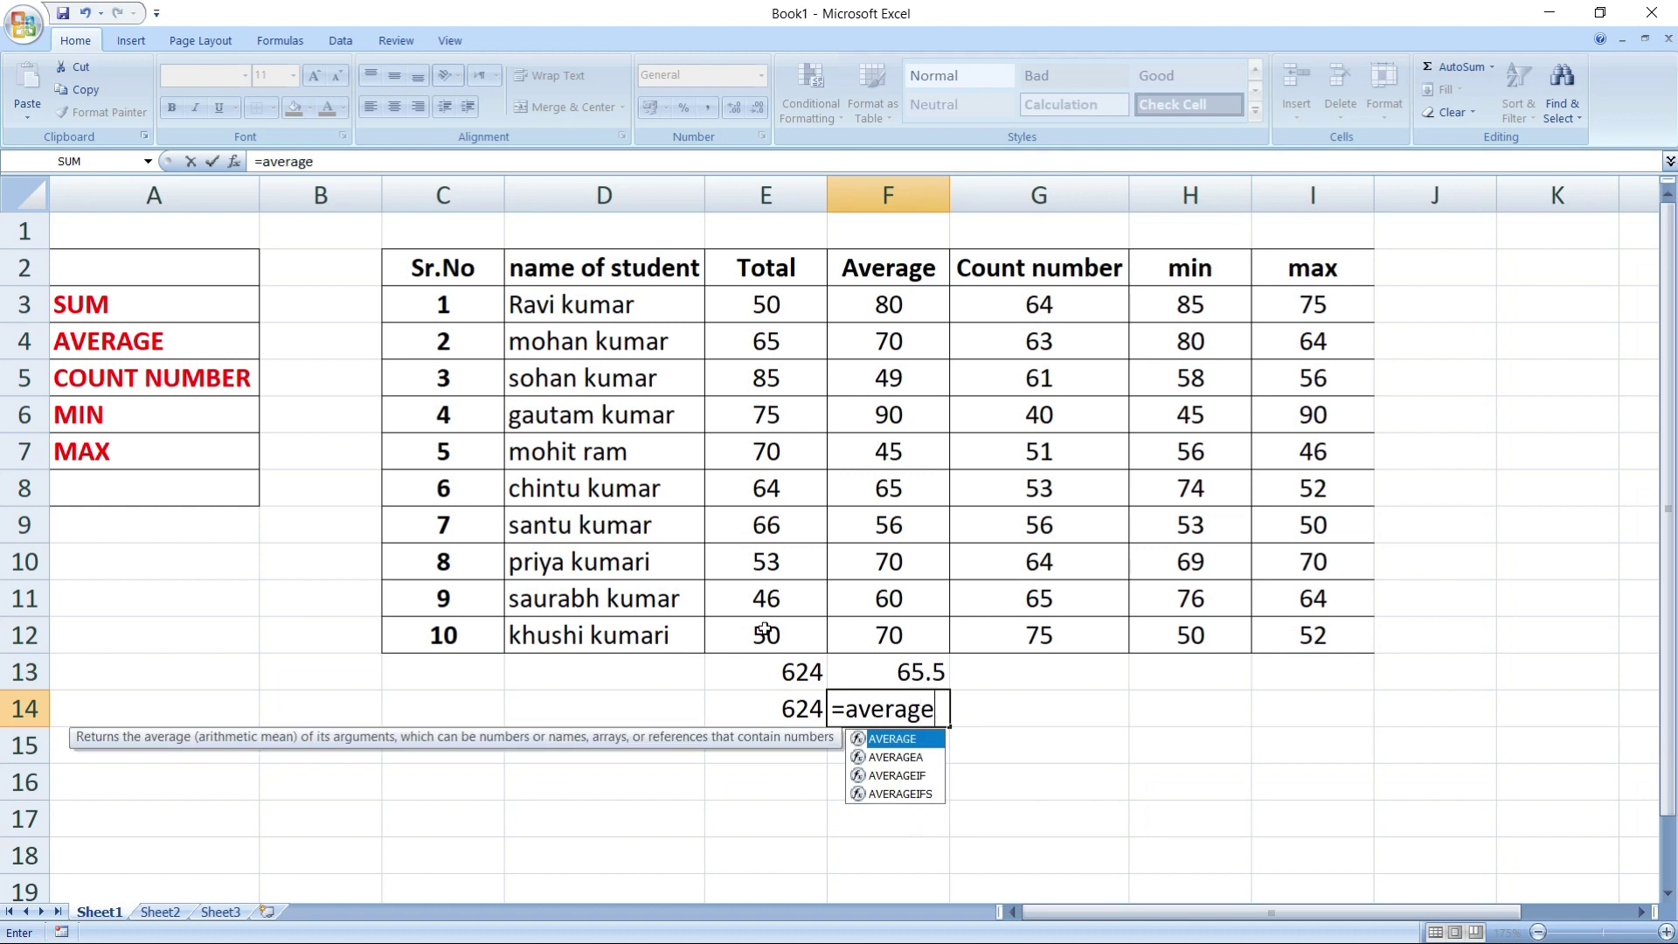
type("(")
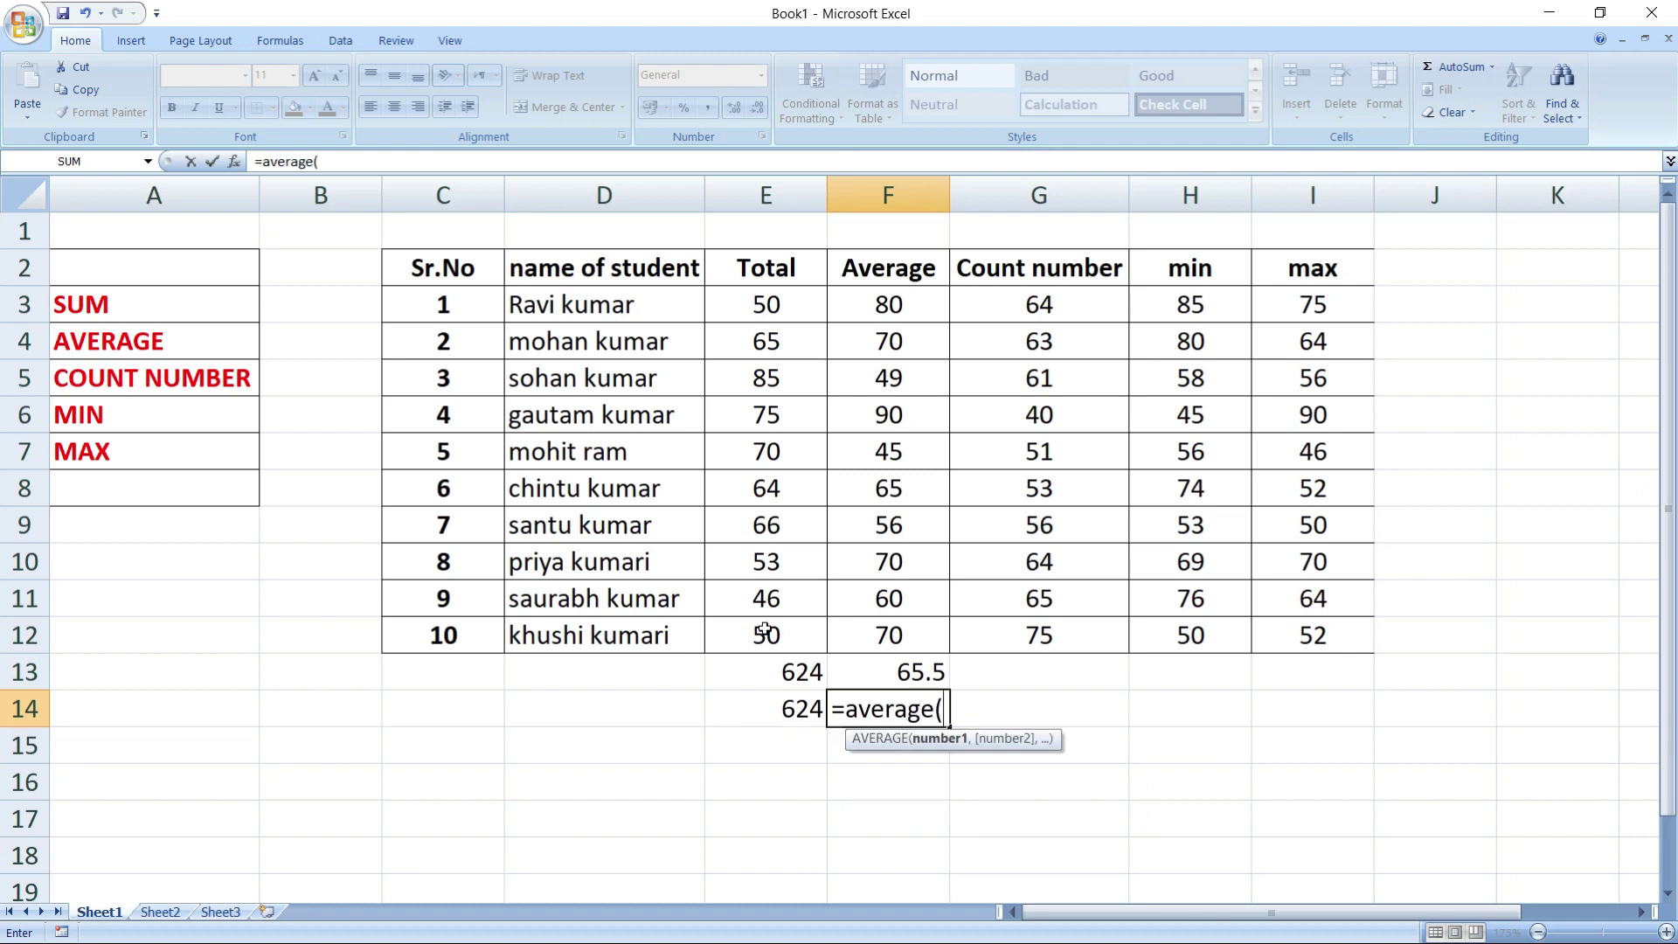
left_click_drag(885, 308, 903, 627)
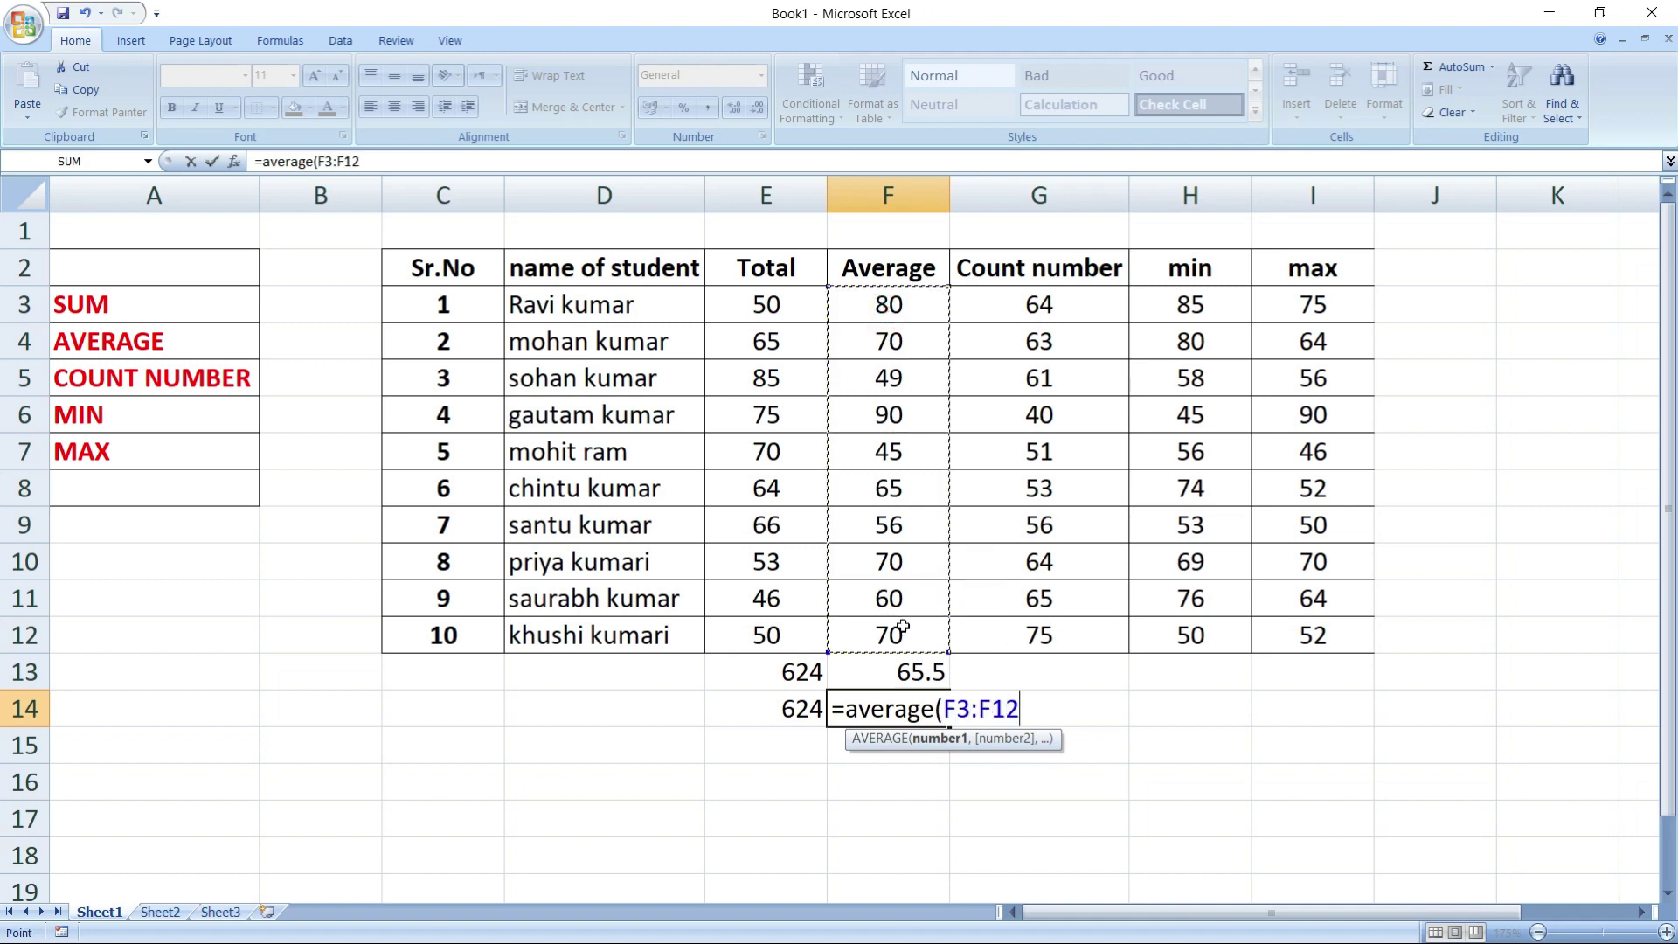
type(")")
key("Return")
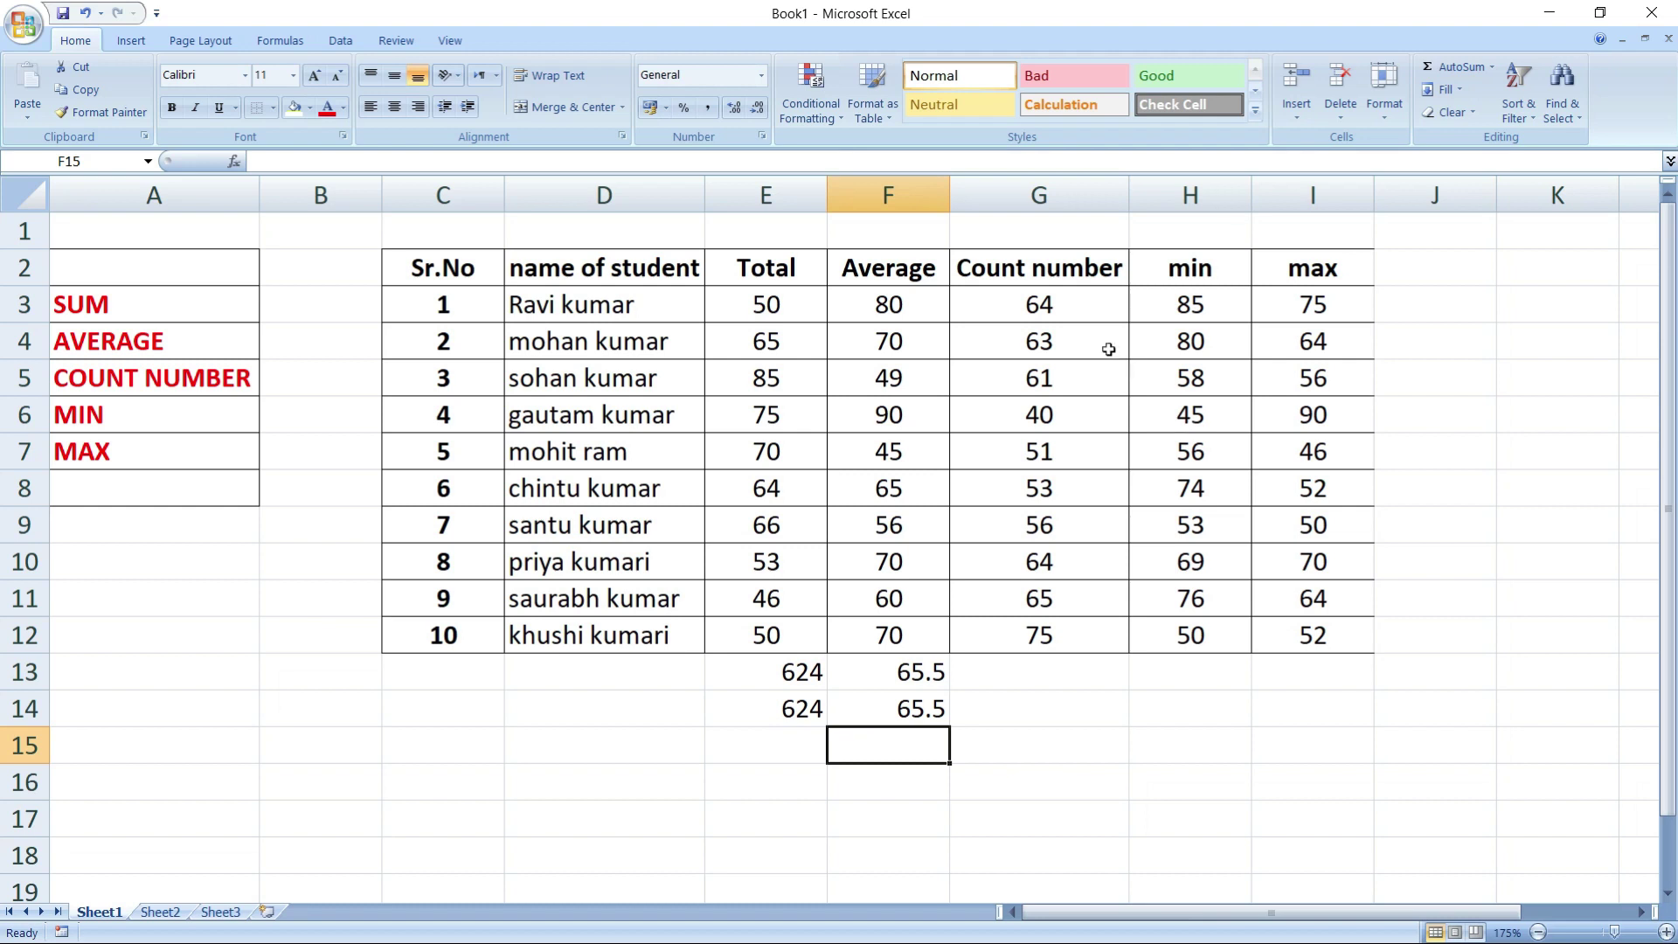
Insert an AutoSum Count Numbers of G3:G12 in G13, showing 10
left_click(1062, 678)
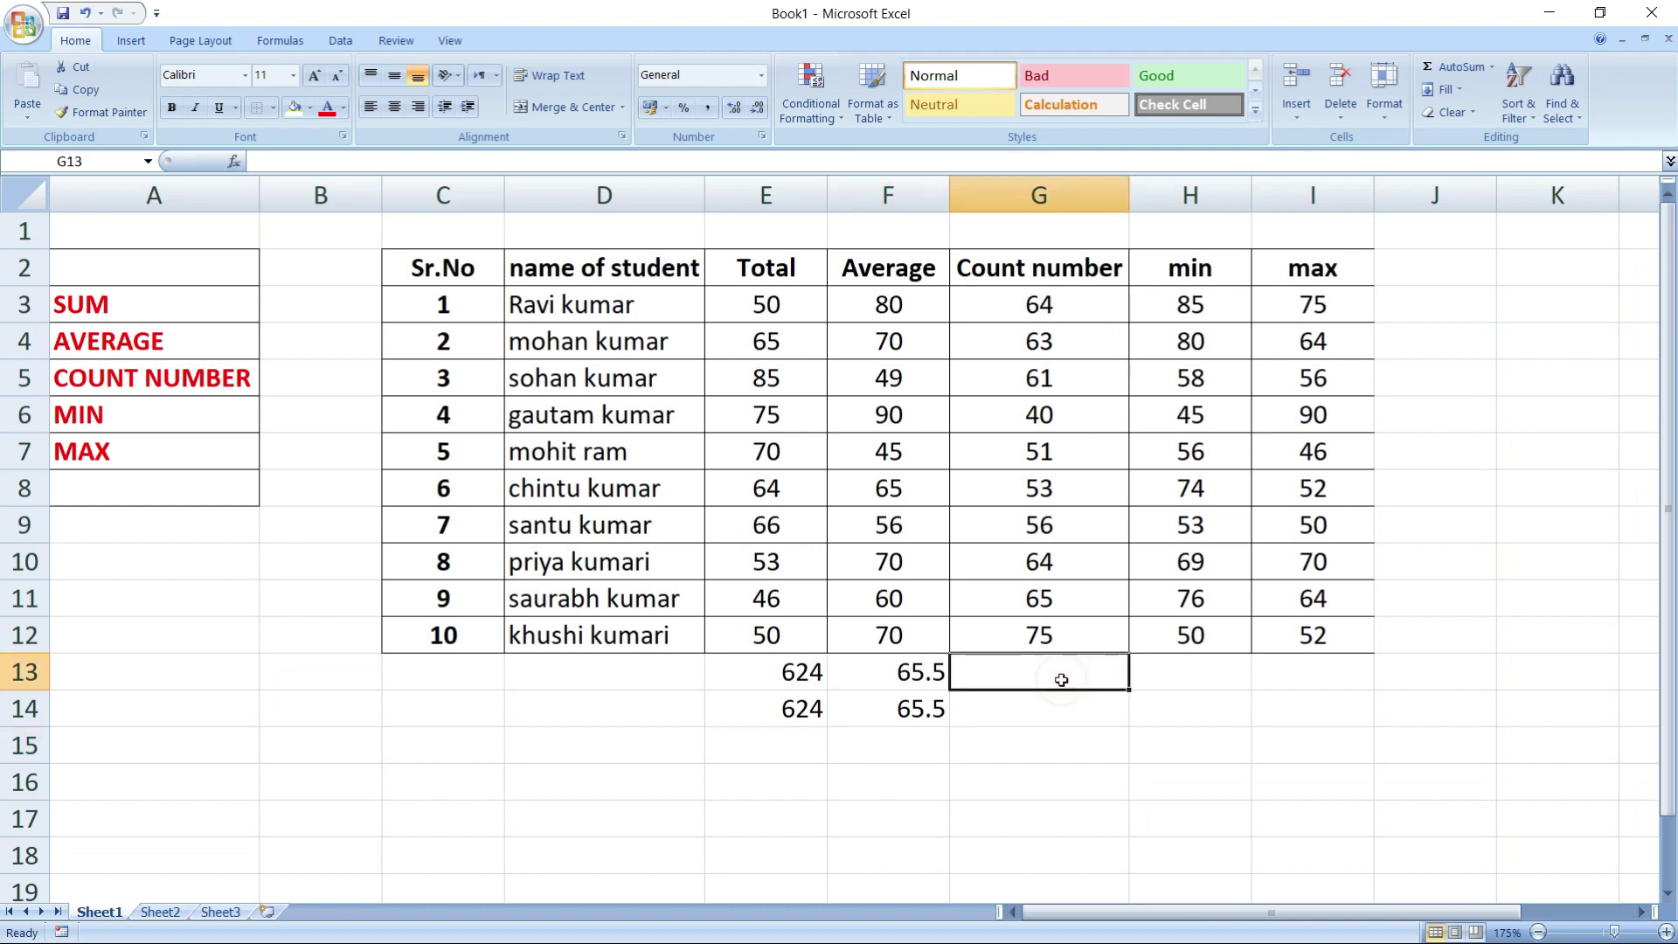
left_click(1491, 66)
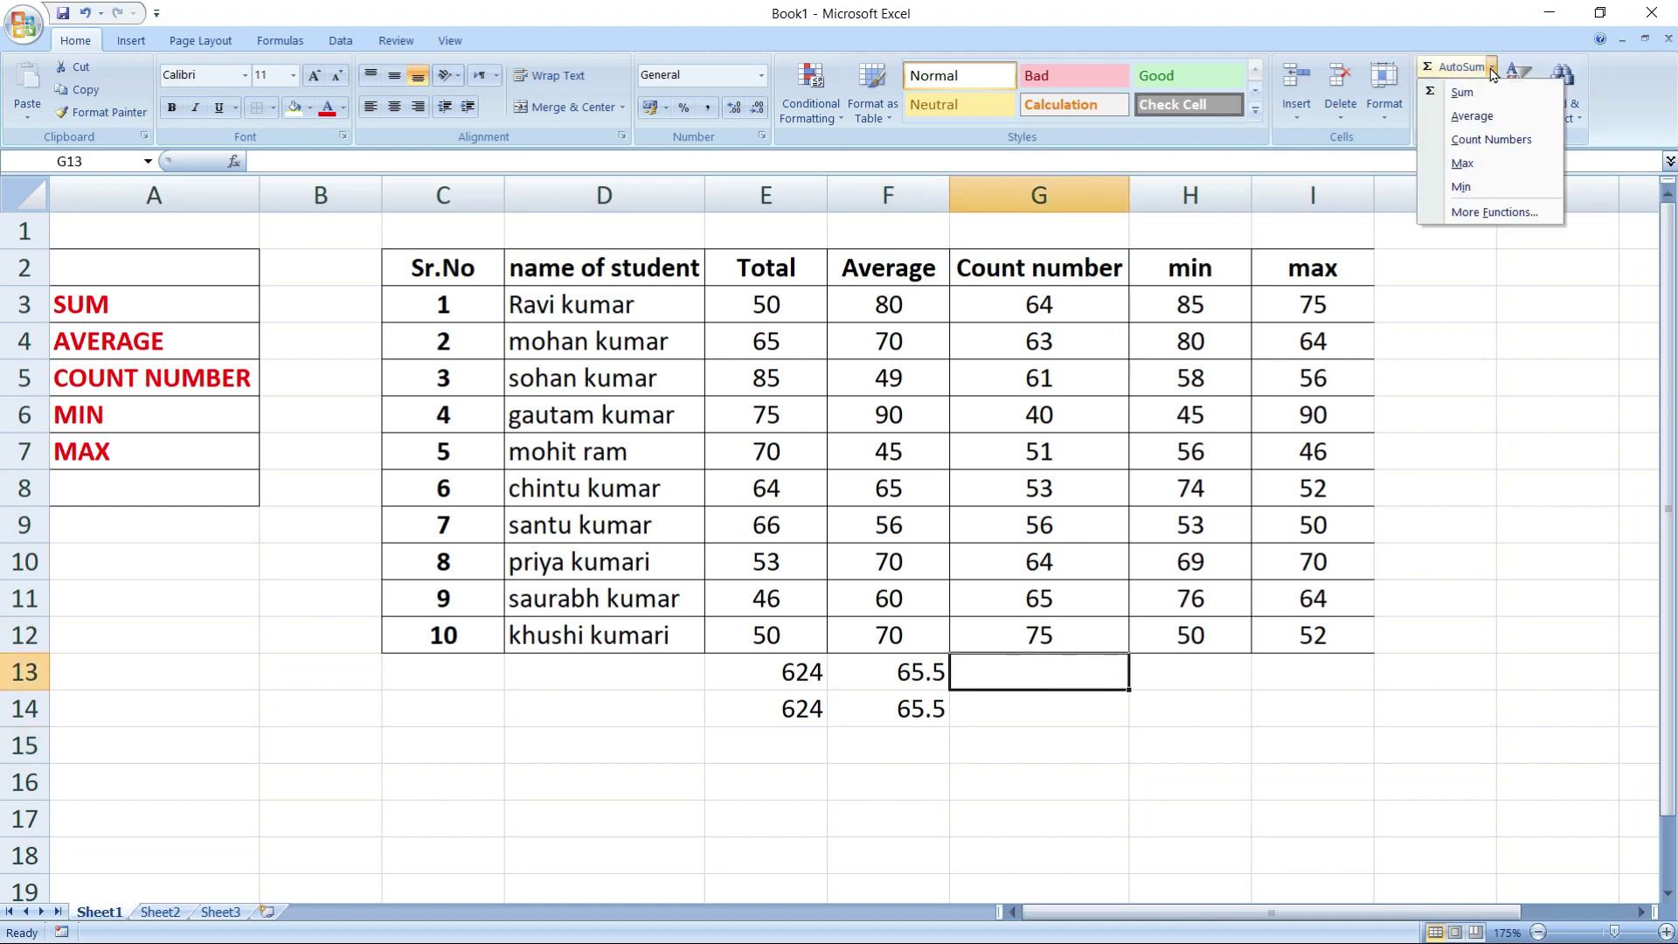
left_click(1510, 143)
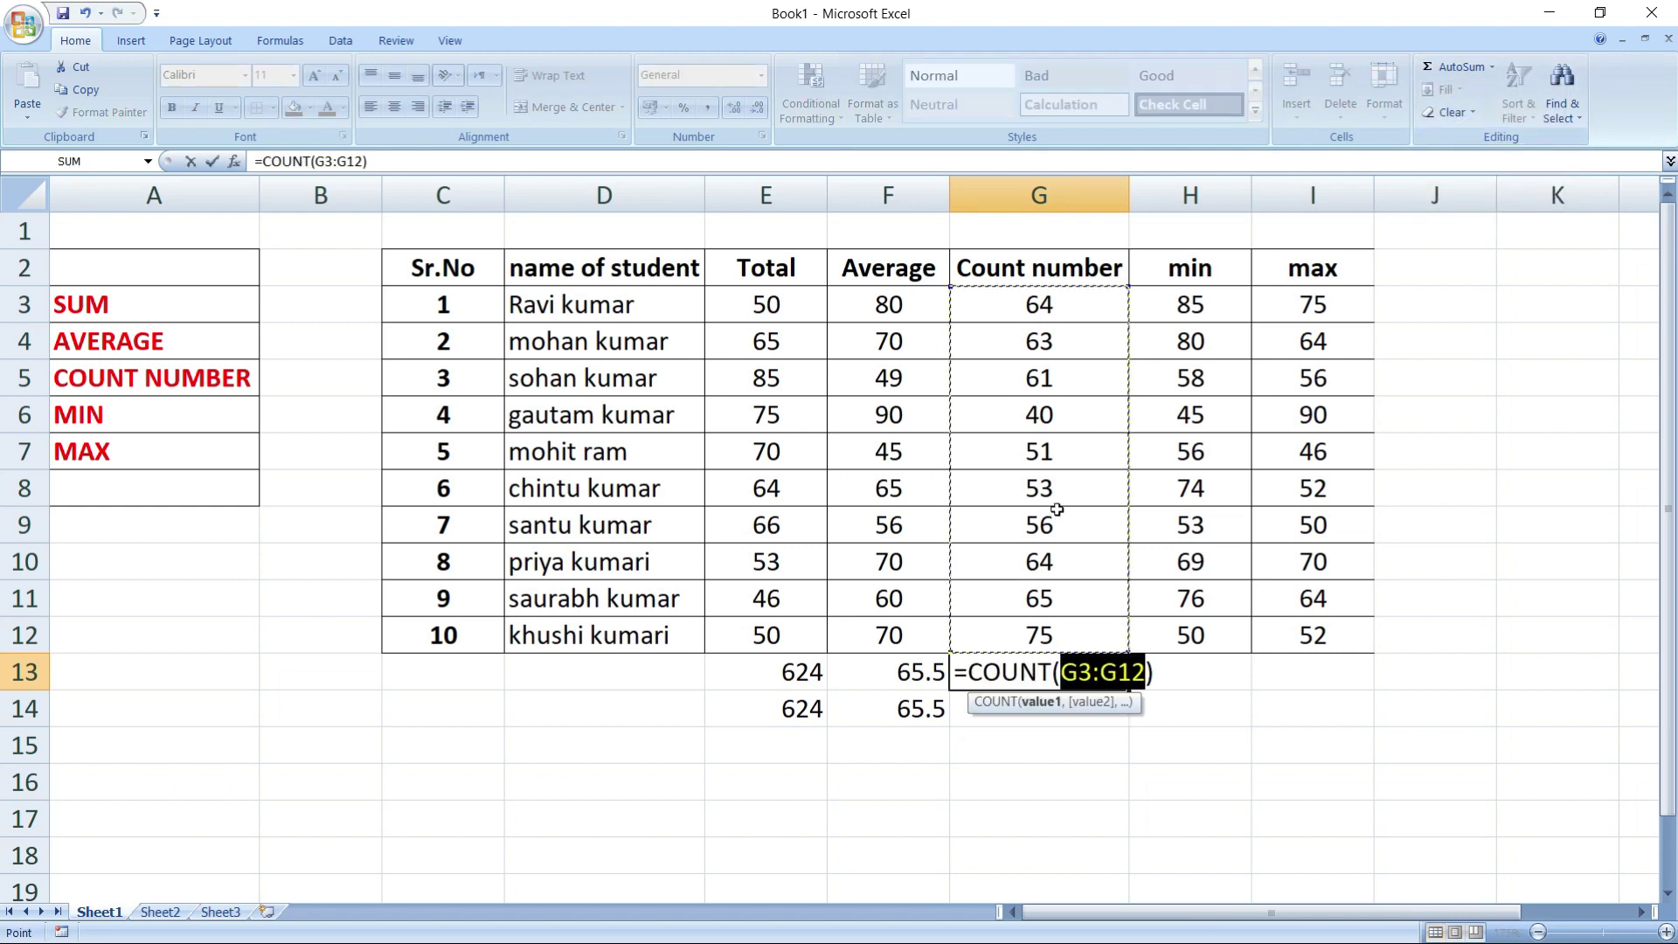
key("Return")
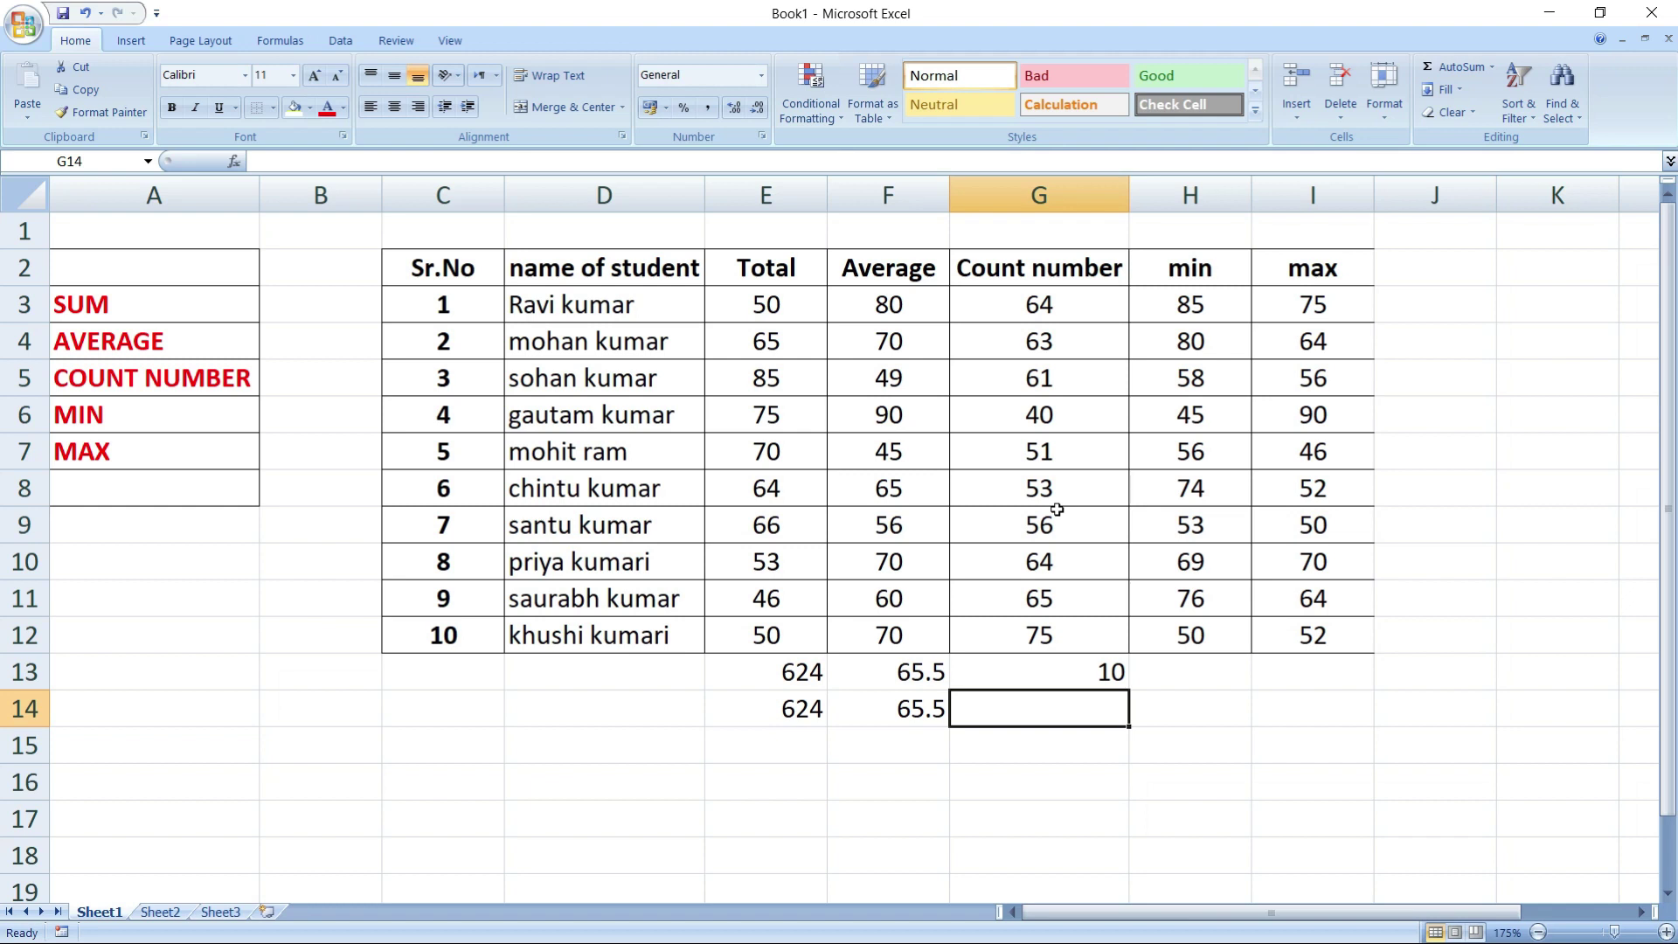
Enter =COUNT(E3:I12) in G14 to count all 50 marks
type("=count")
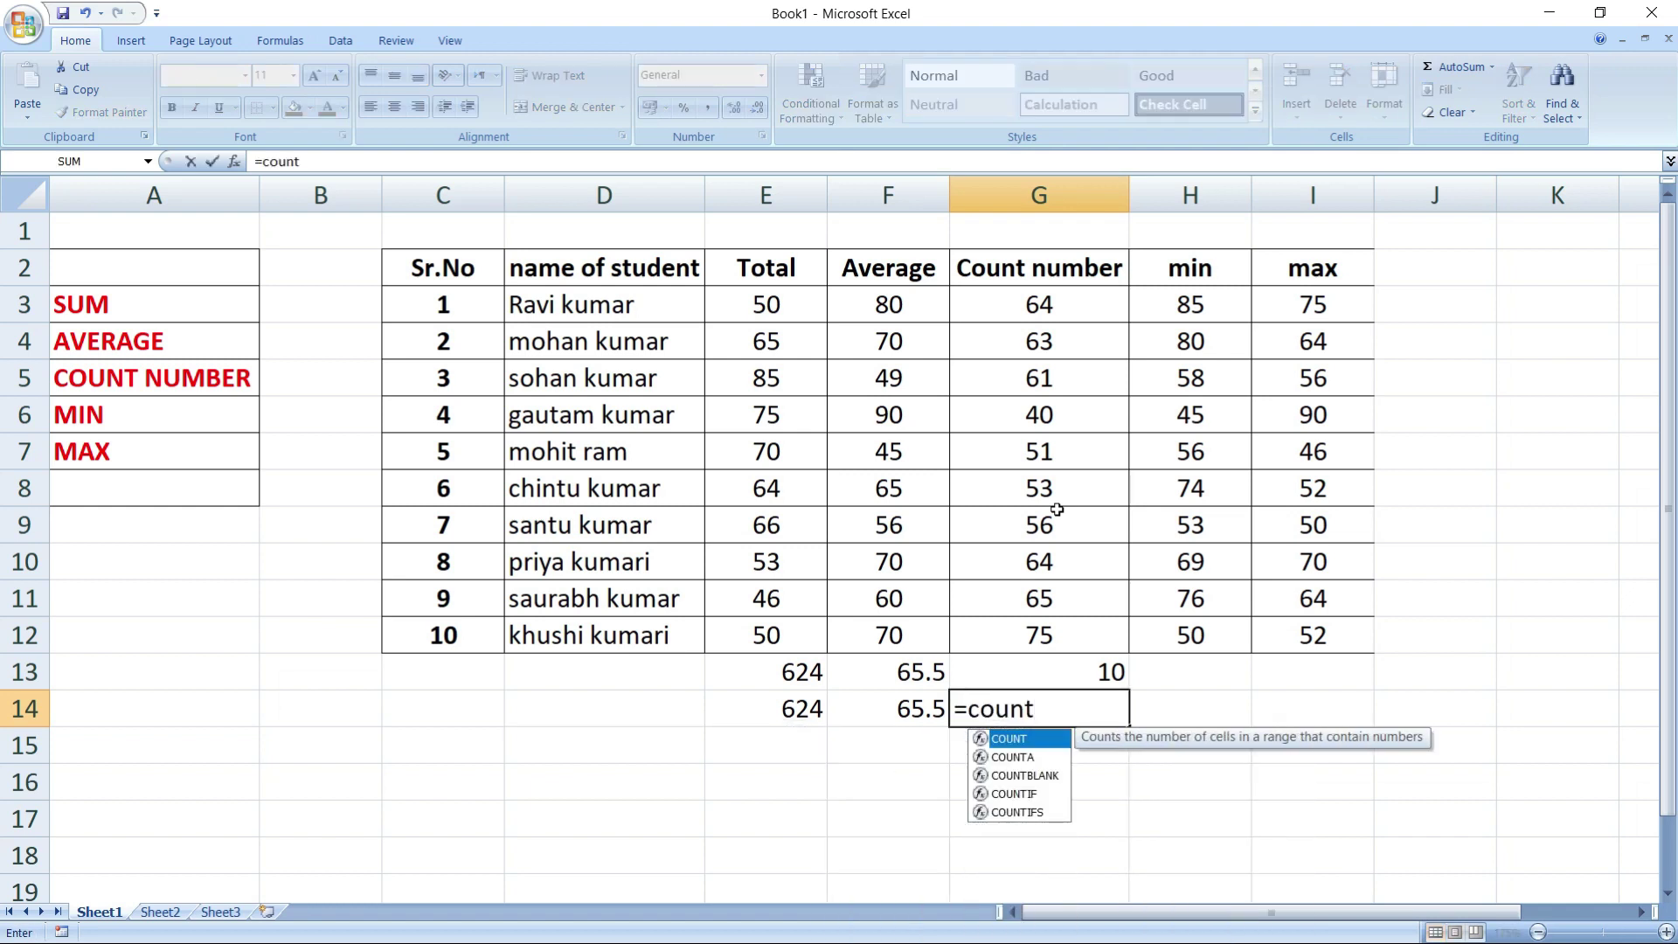
type("(")
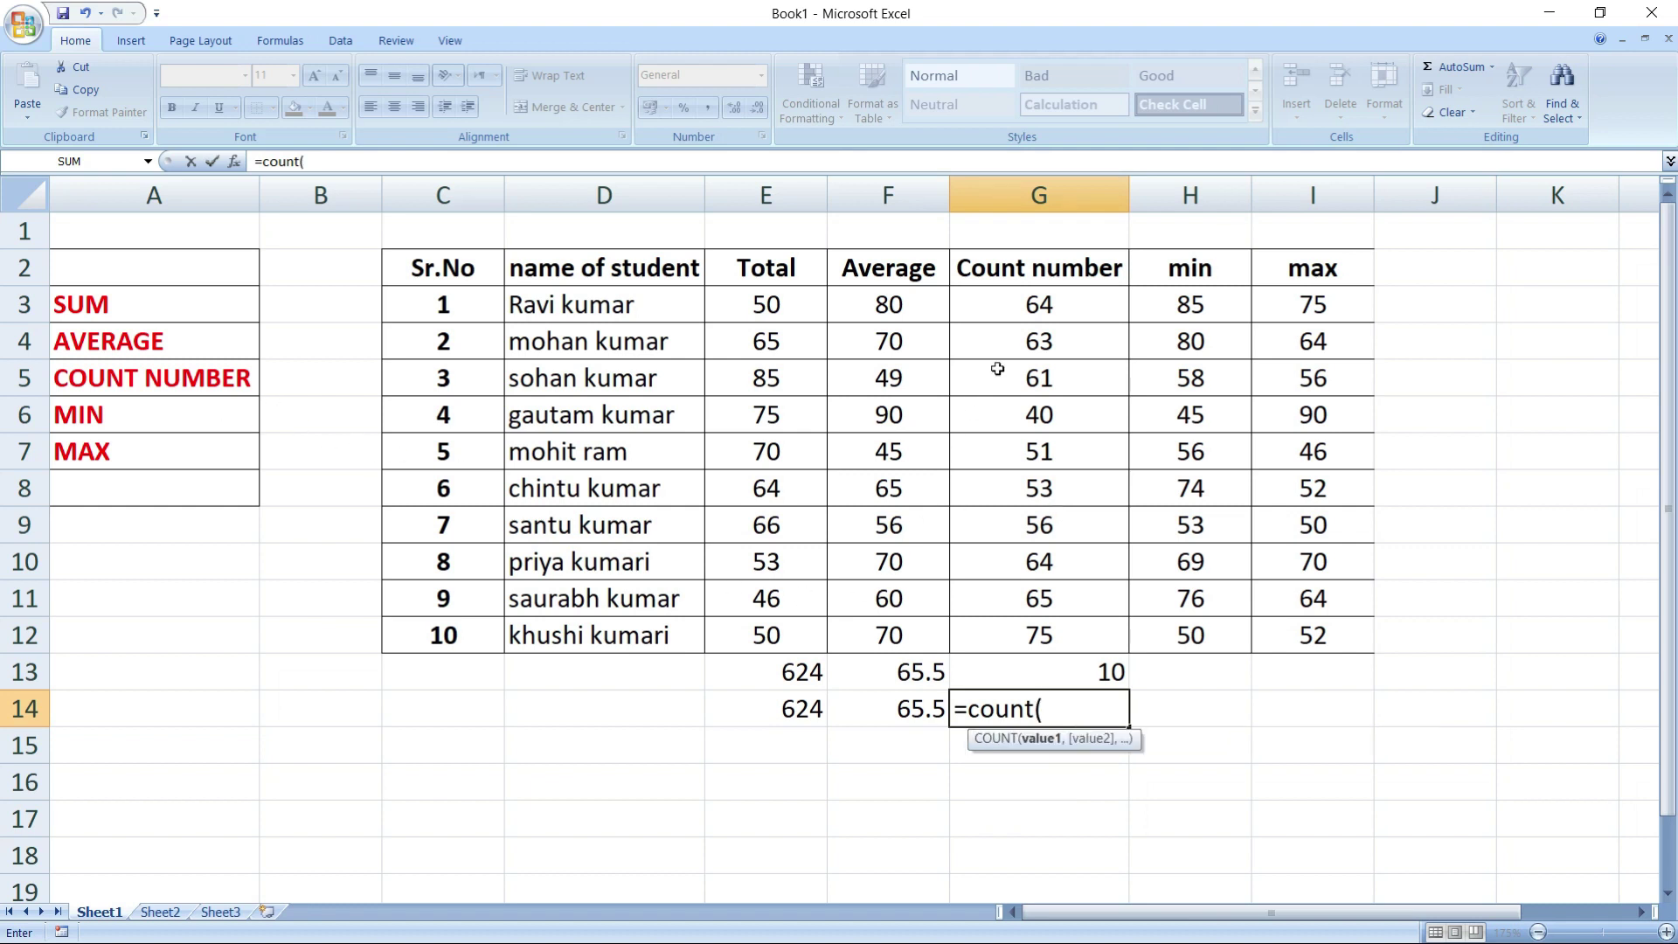
left_click_drag(741, 313, 1273, 622)
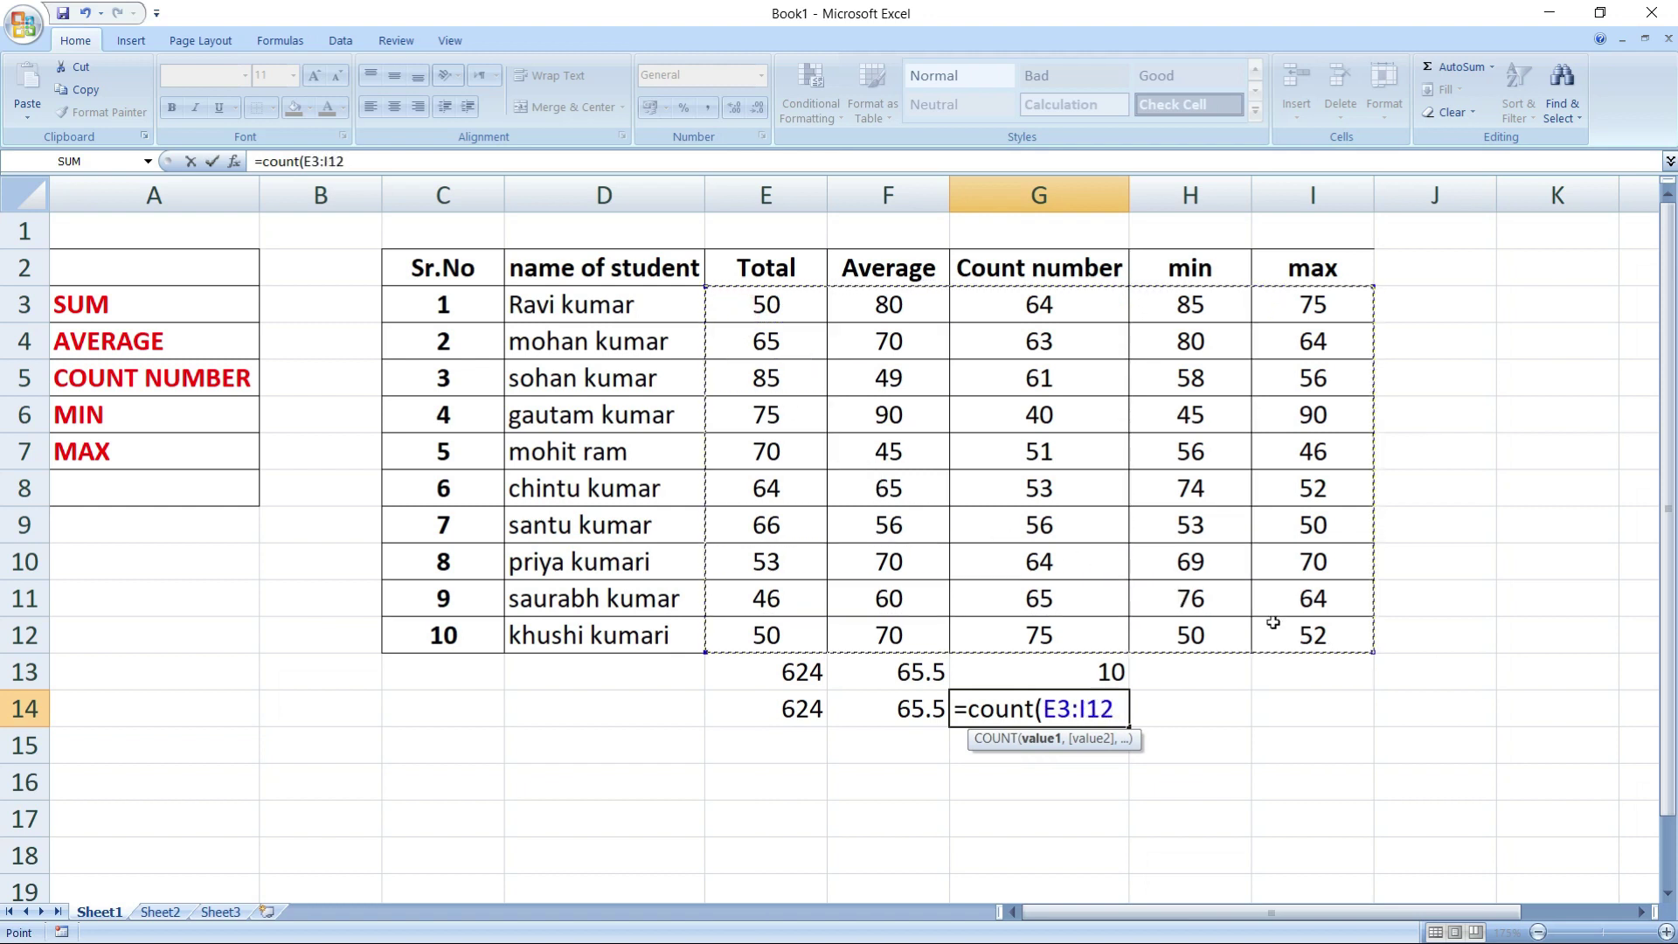
key("Return")
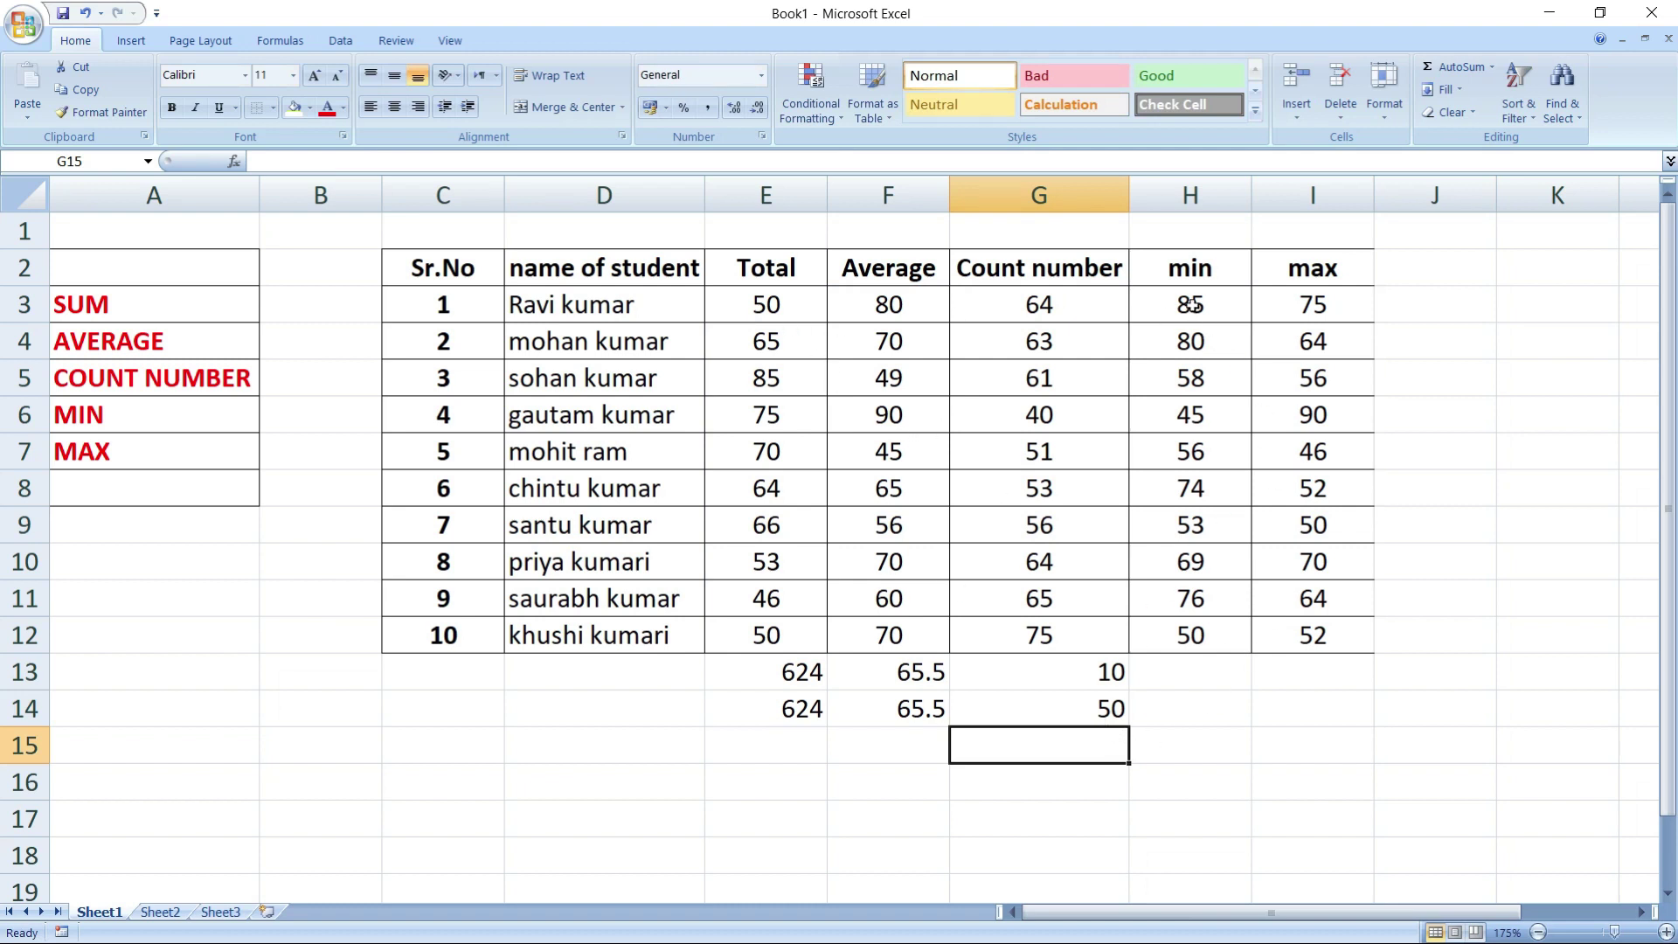
Enter =MIN(H3:H12) in H13 to show the smallest min-column mark, 45
left_click(1205, 675)
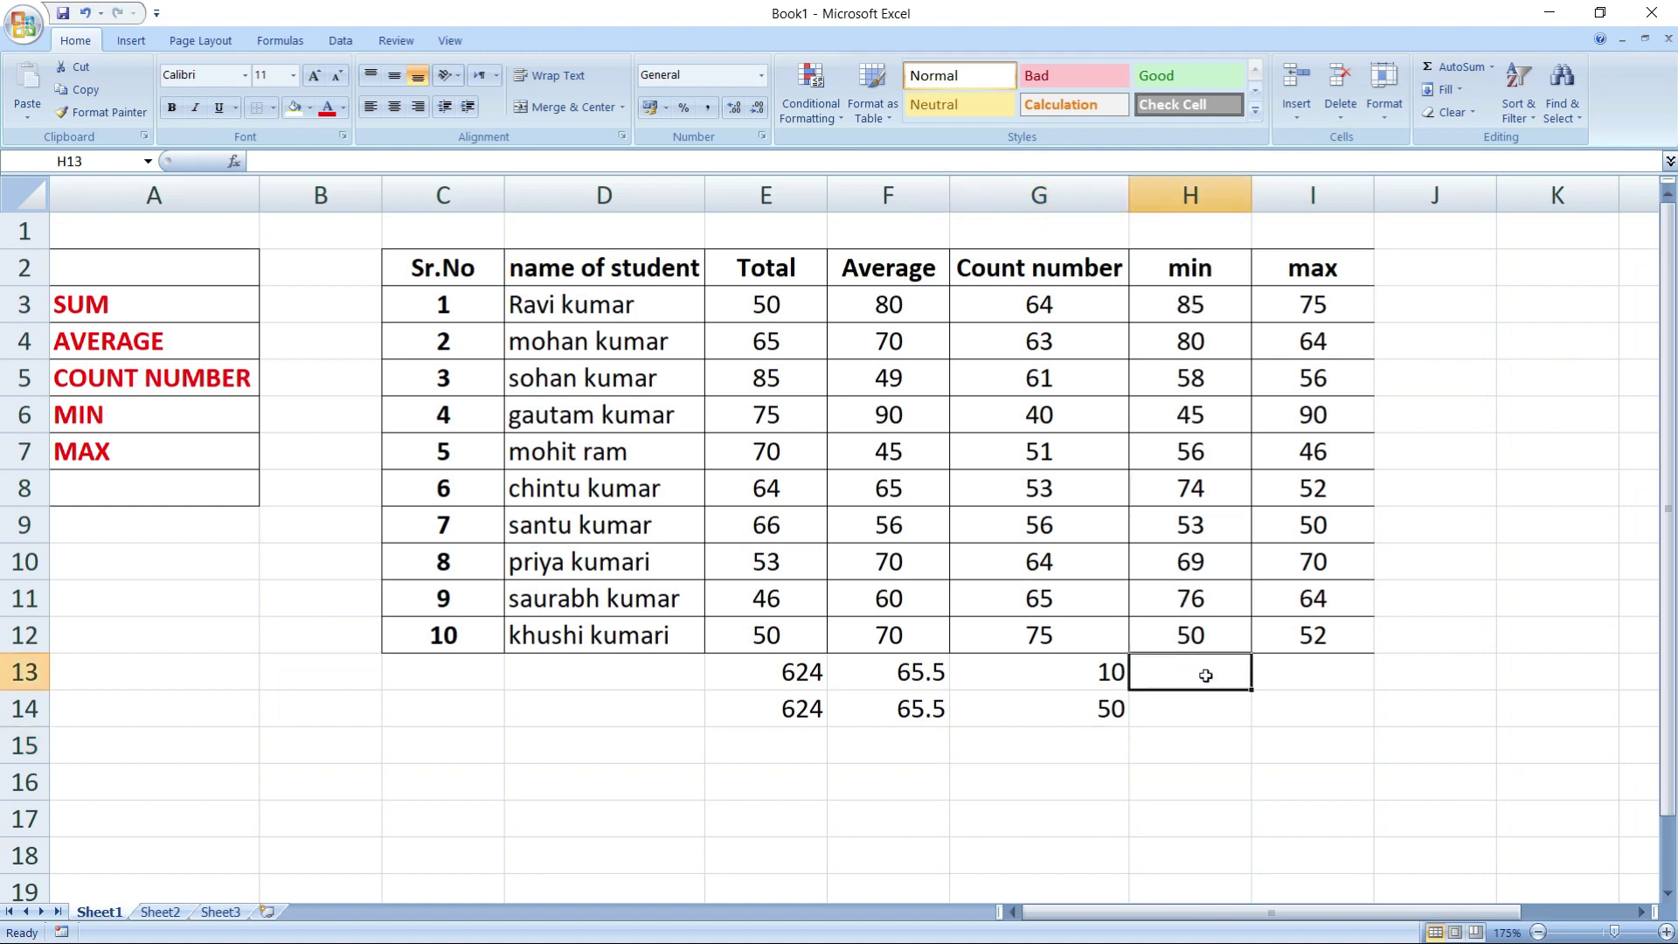
type("=")
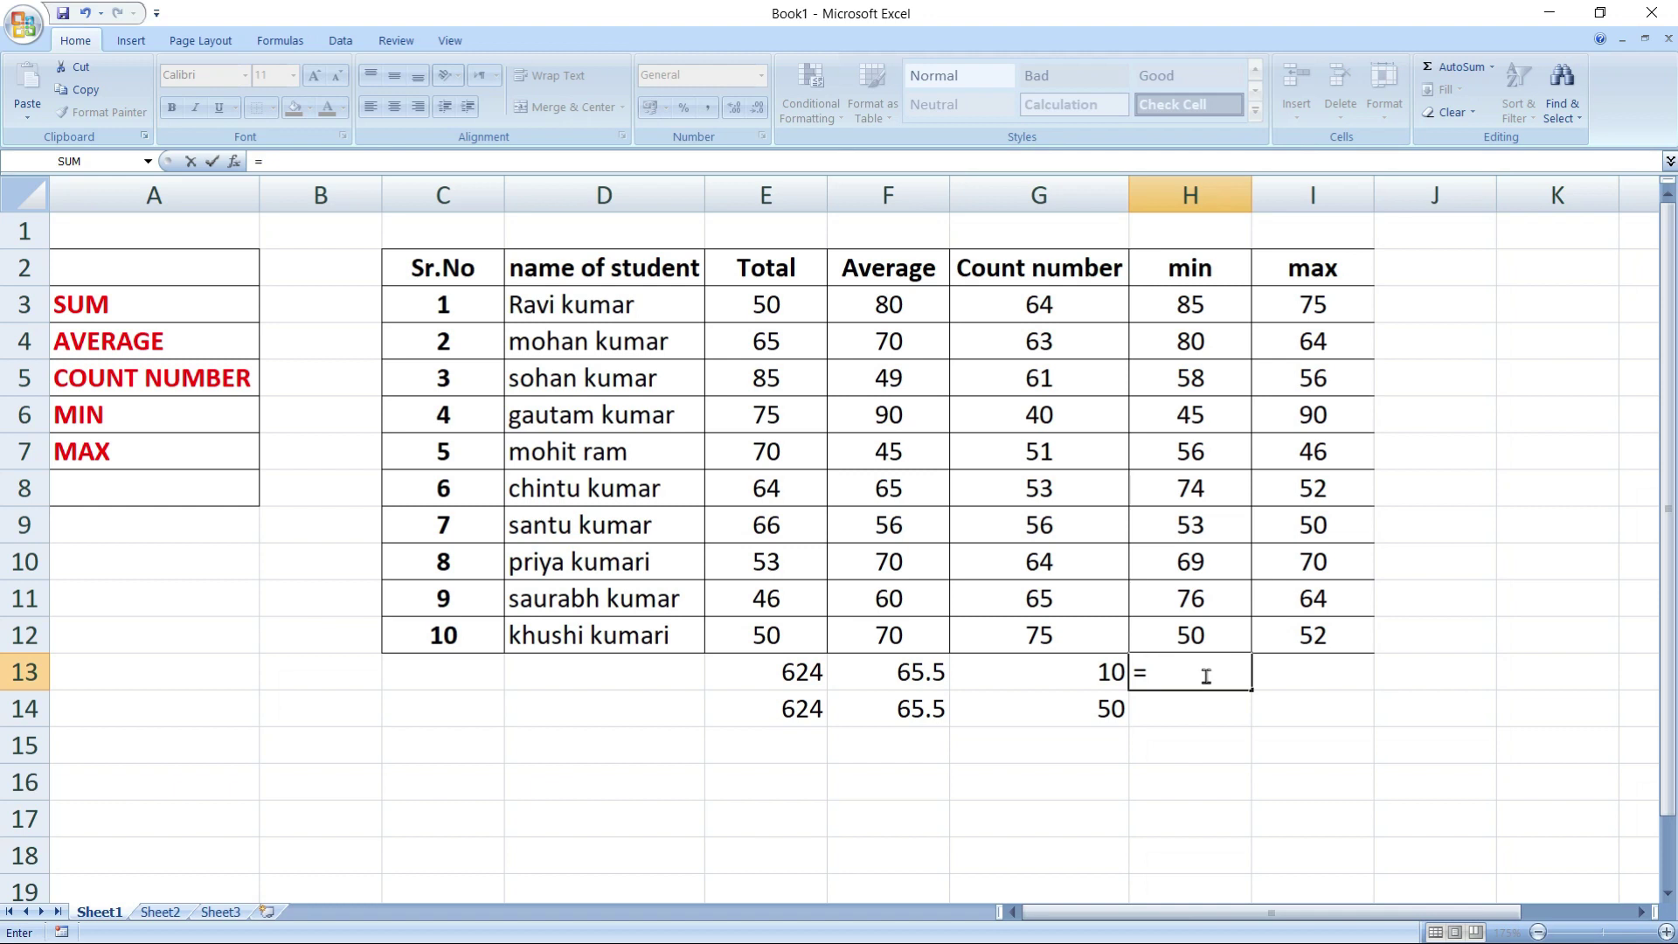
type("min")
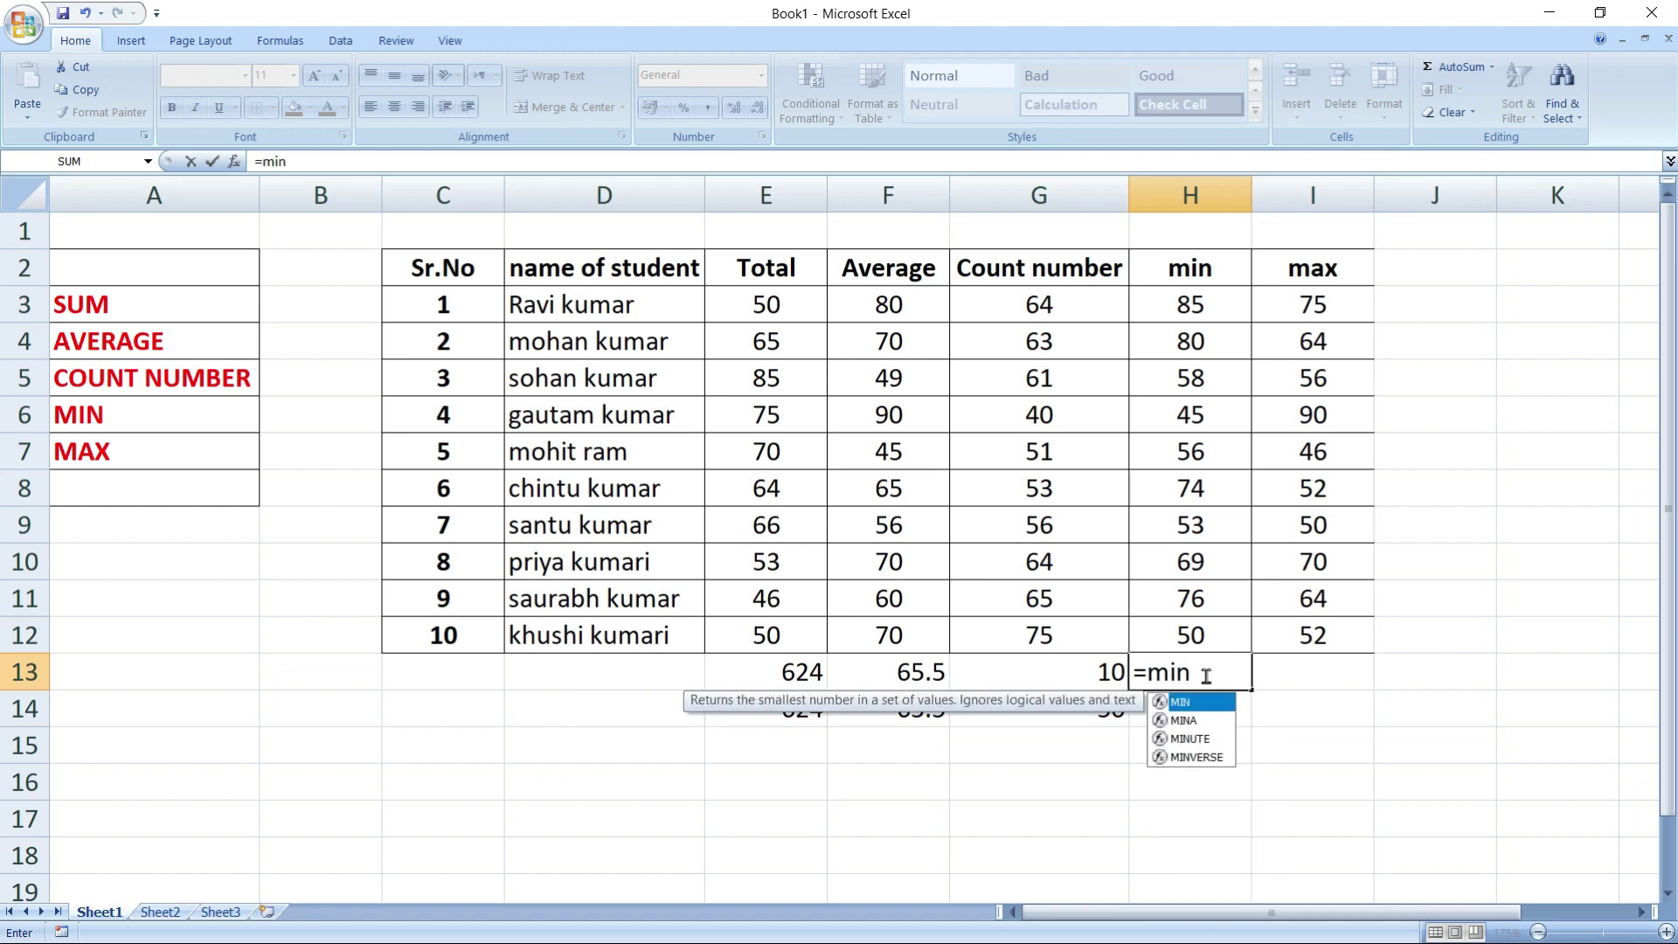
type("(")
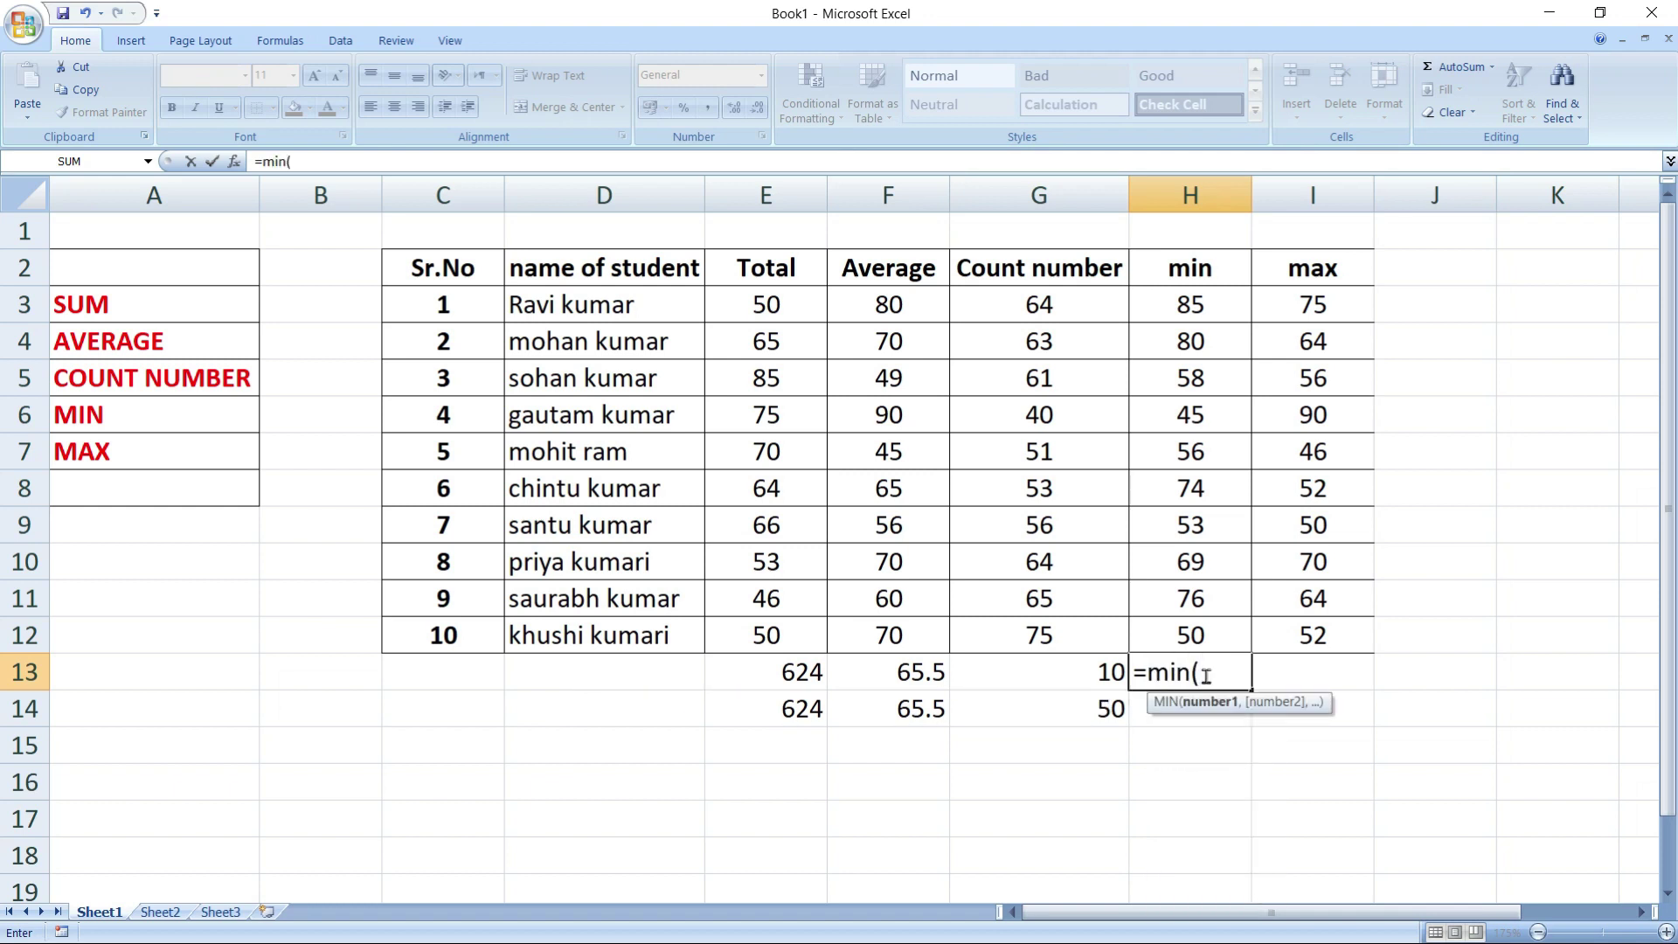
left_click_drag(1167, 301, 1177, 633)
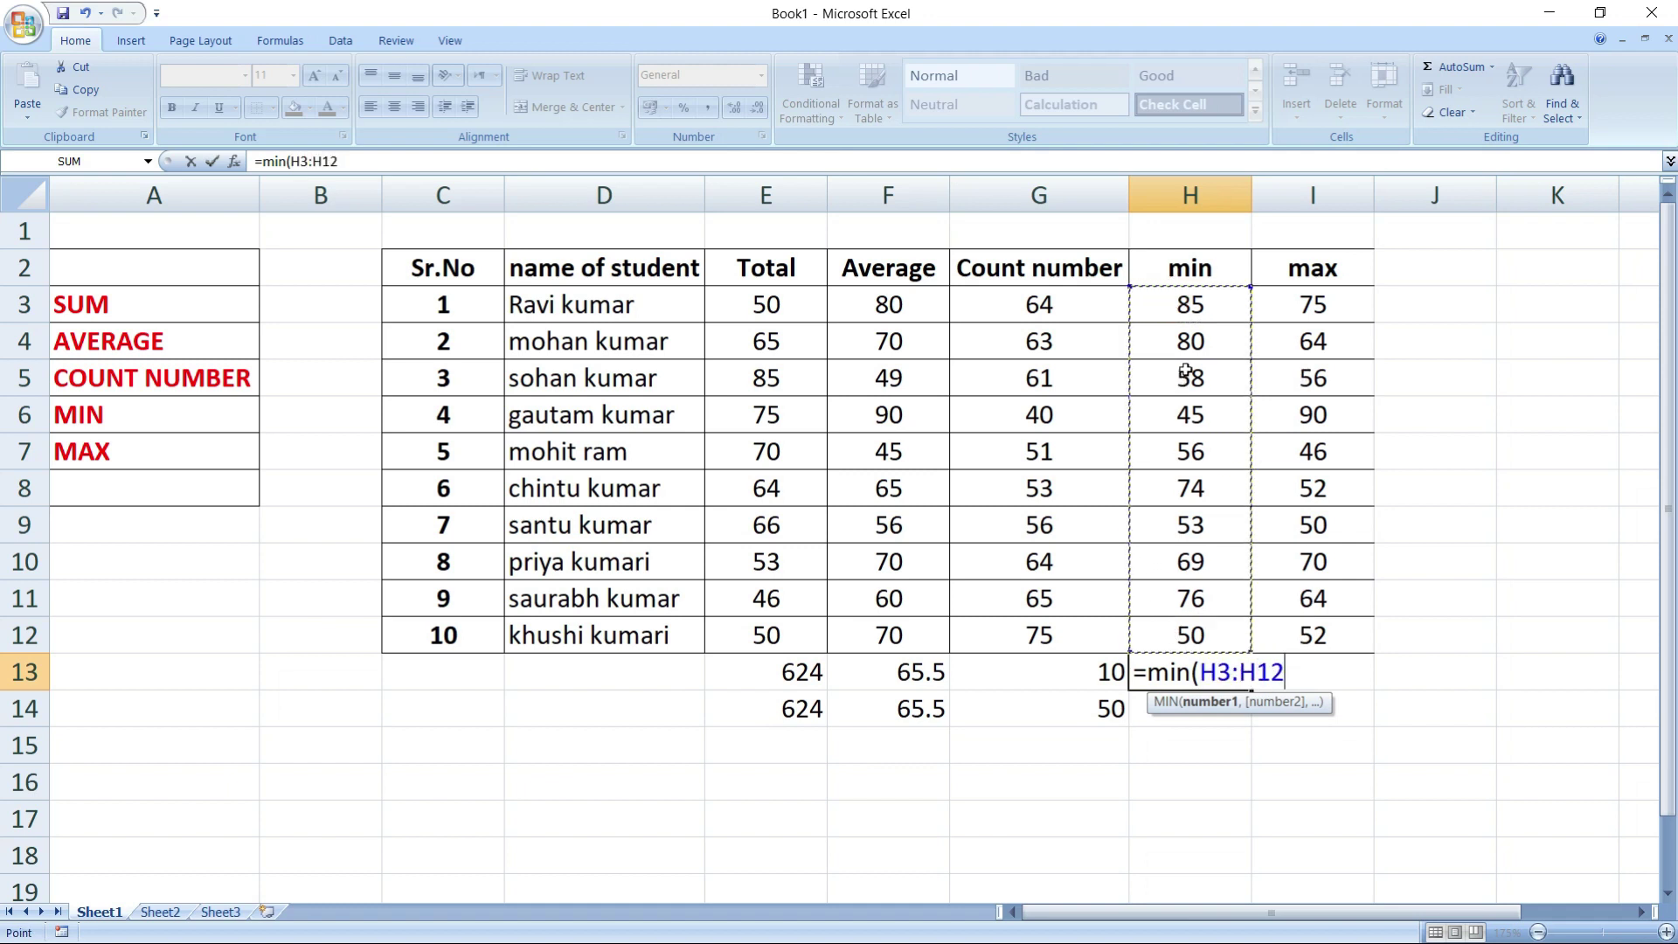
type(")")
key("Return")
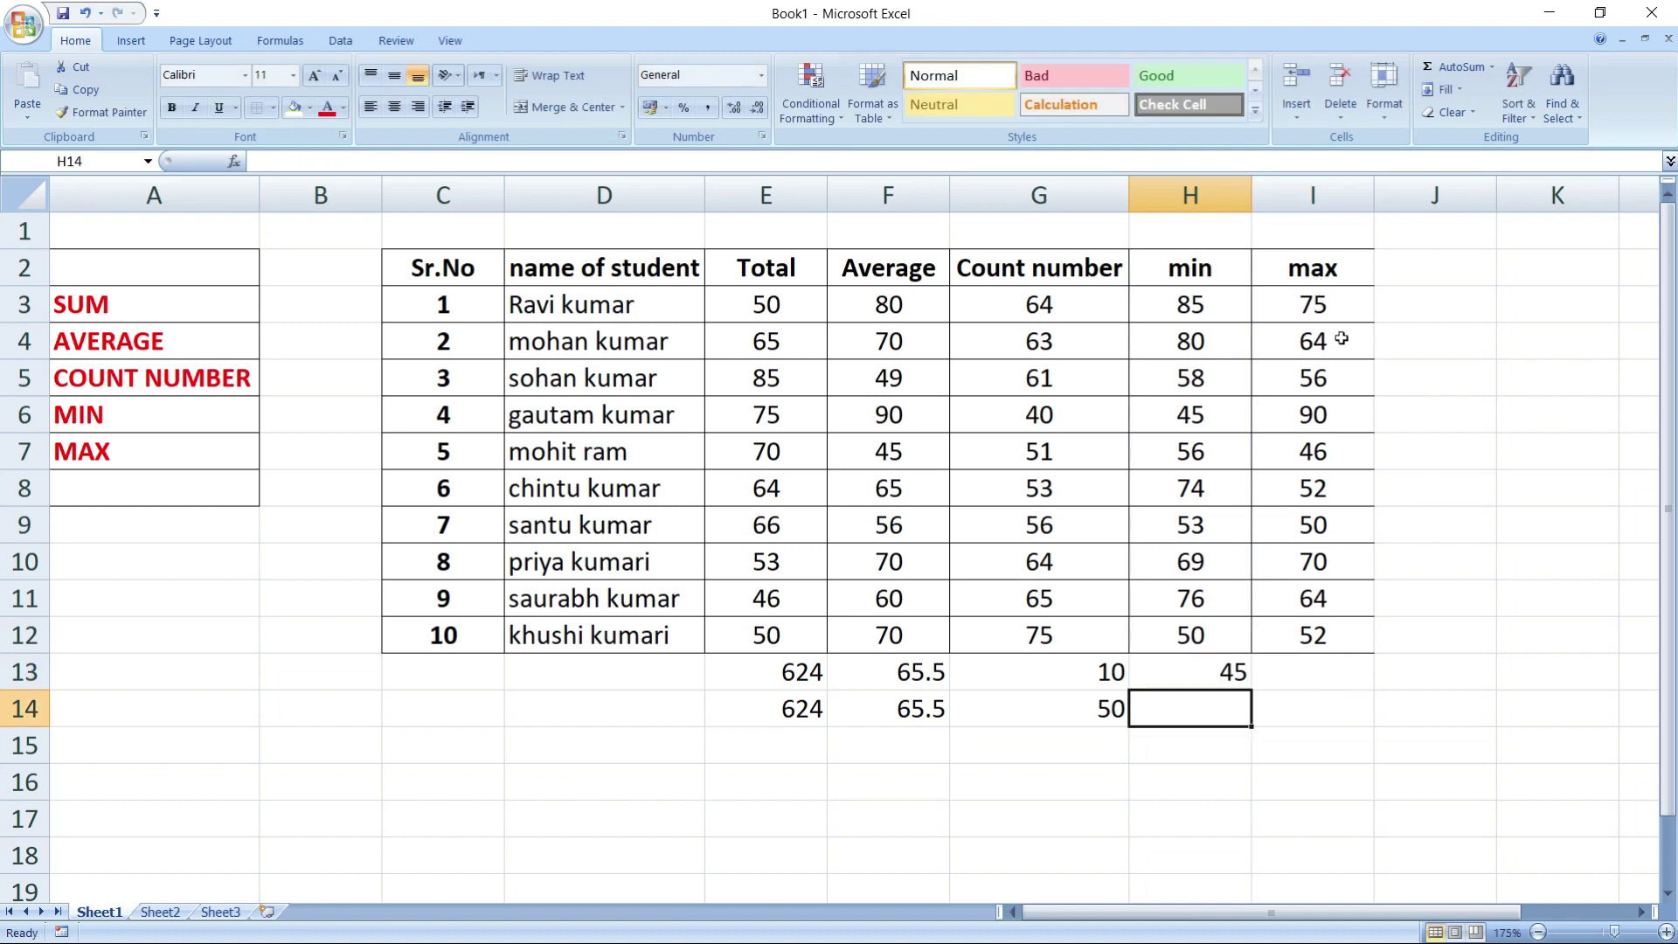
Enter =MAX(I3:I12) in I13 to show the max column's largest mark, 90
left_click(1303, 672)
type("=")
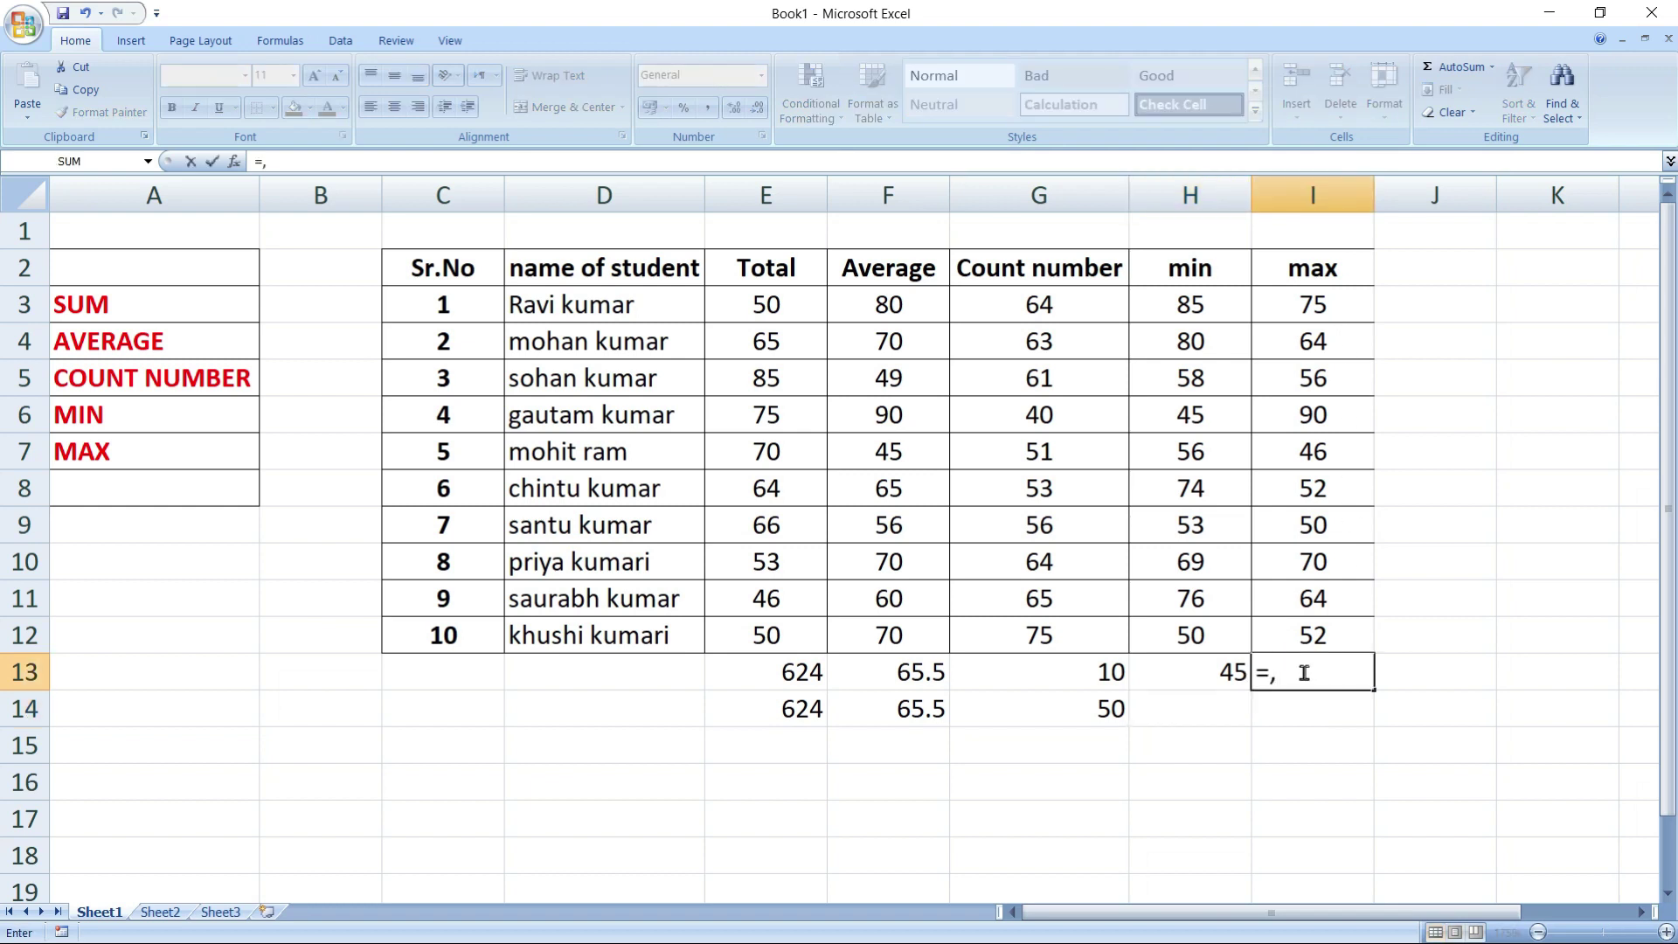
type("max")
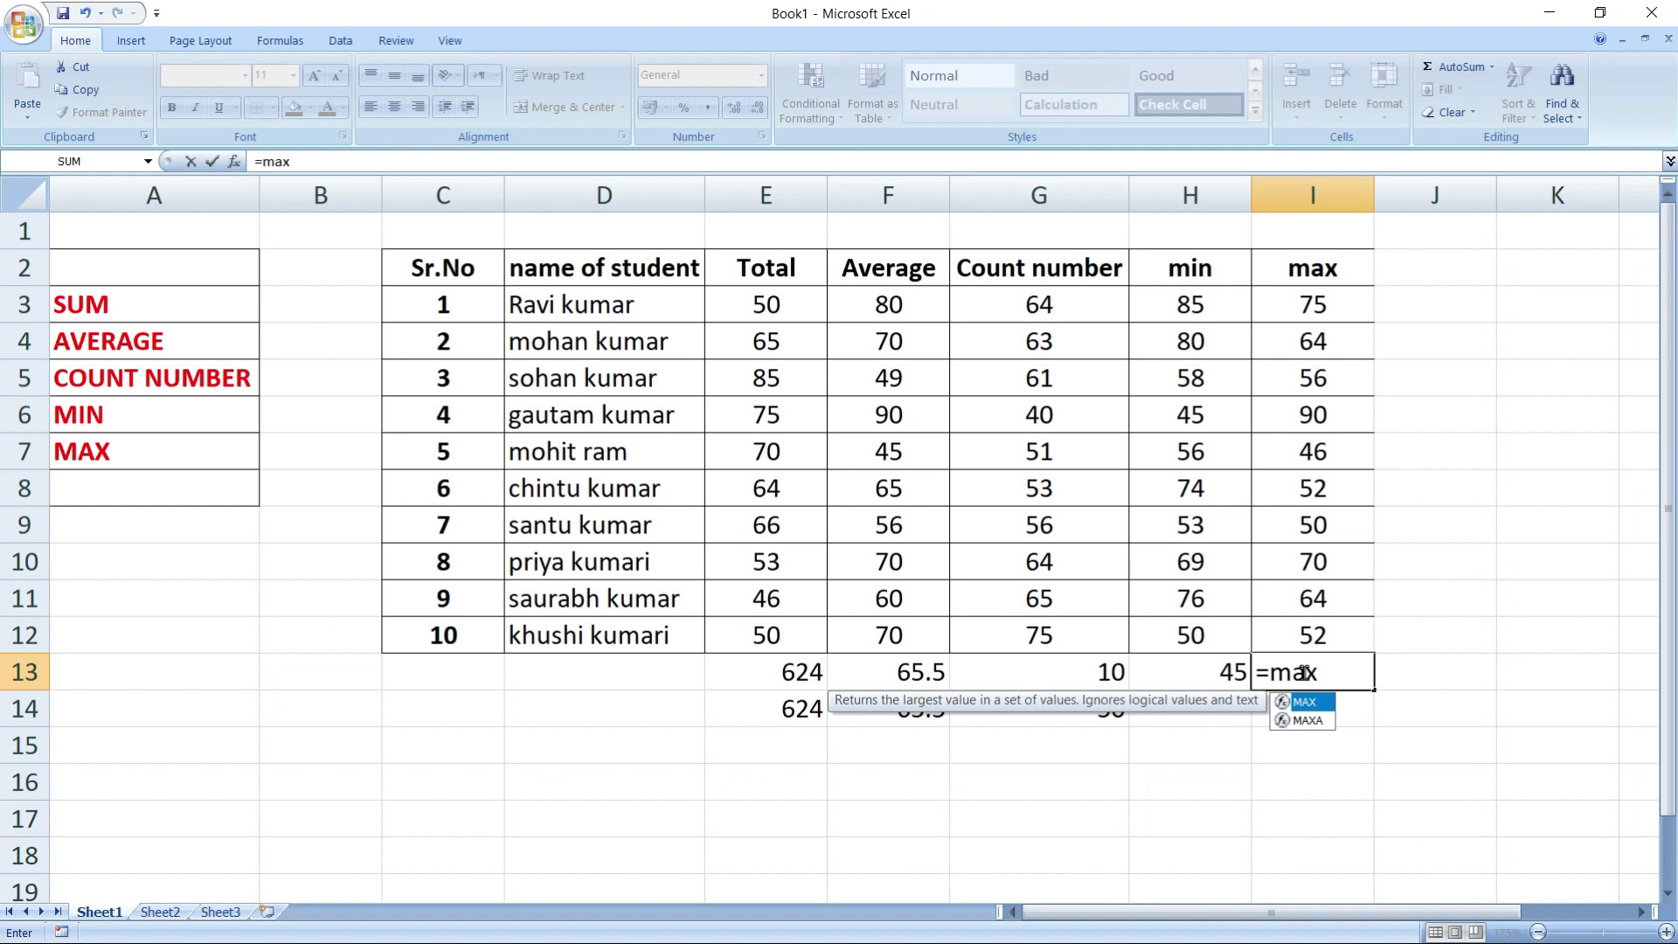
type("(")
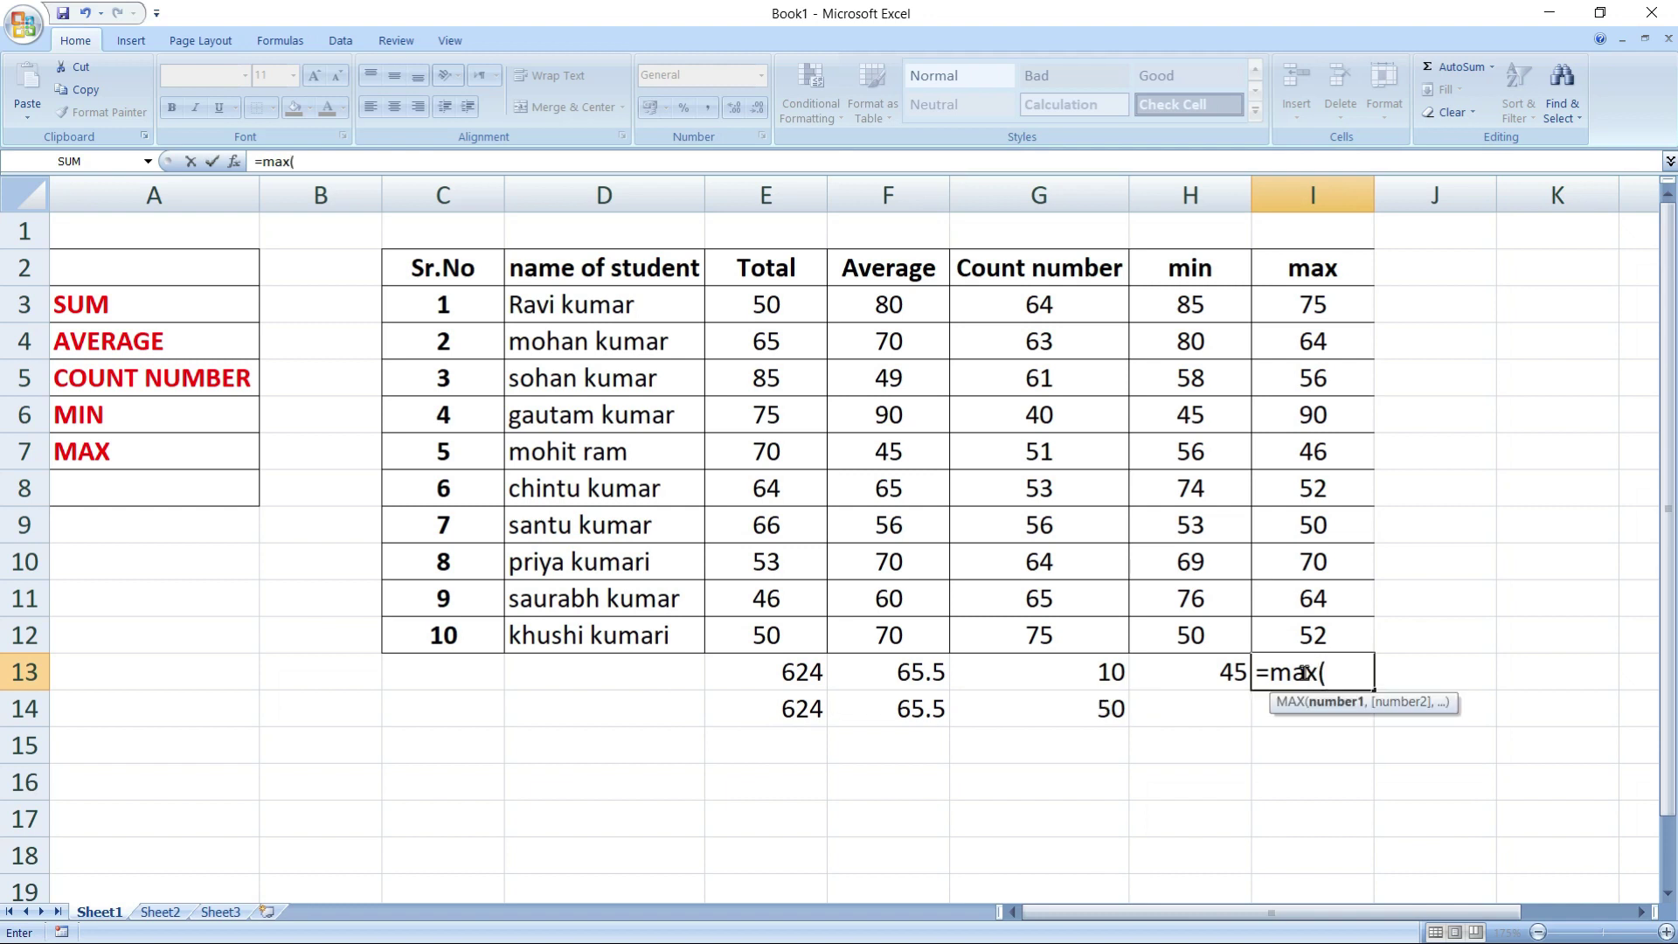
left_click_drag(1307, 302, 1310, 631)
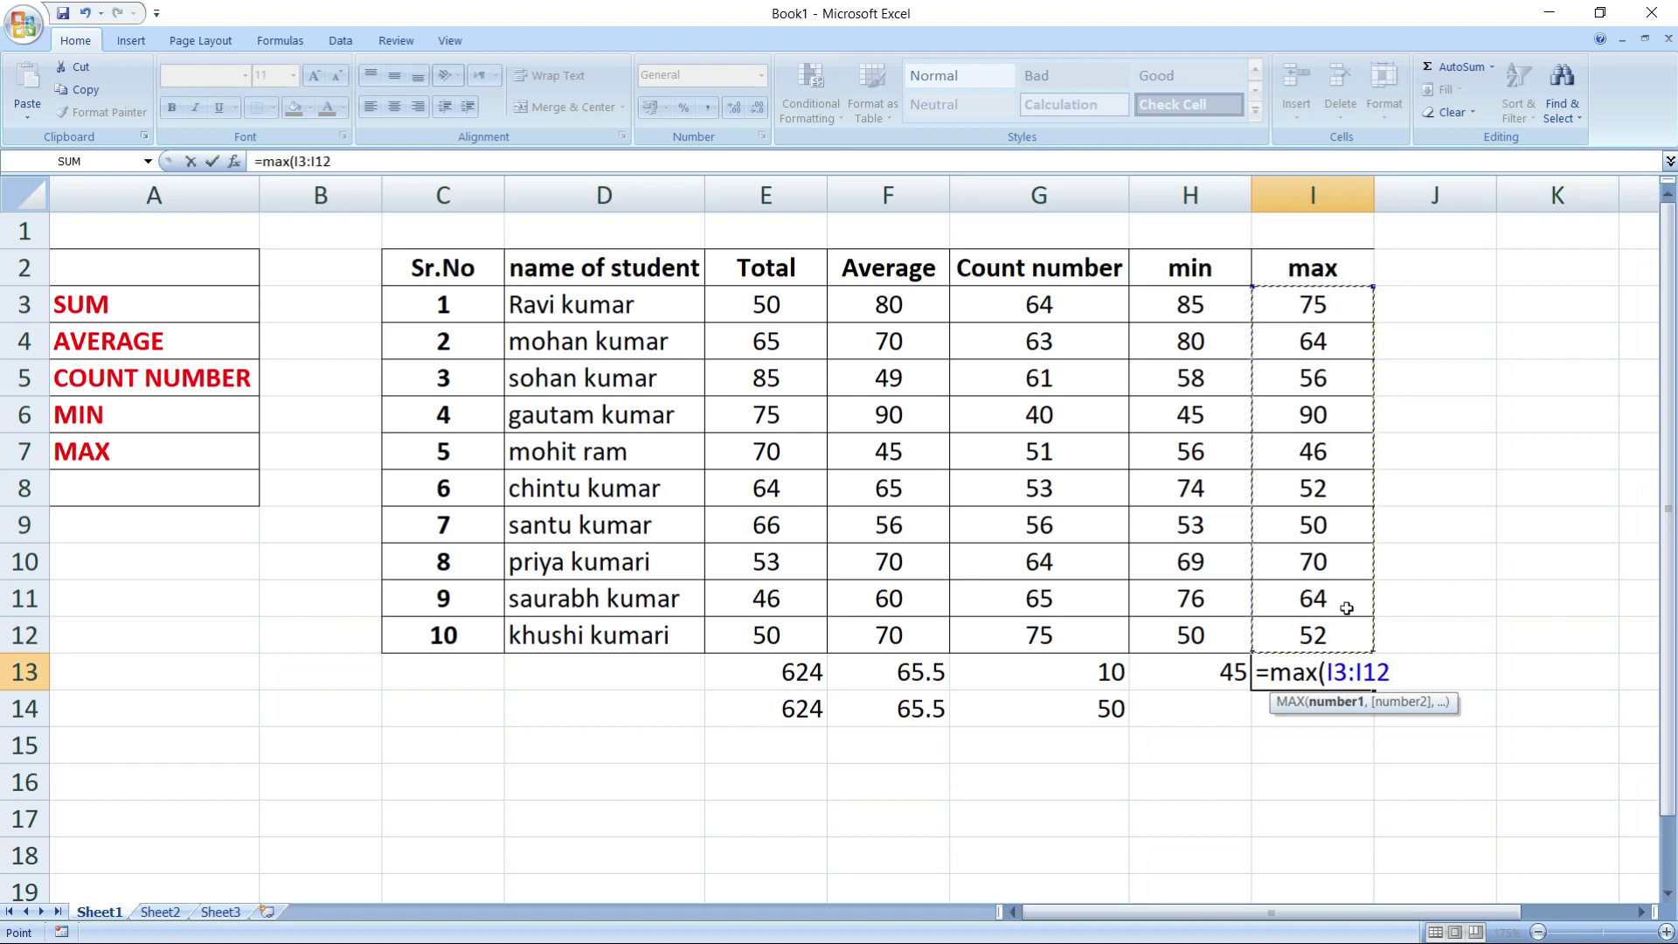
type(")")
key("Return")
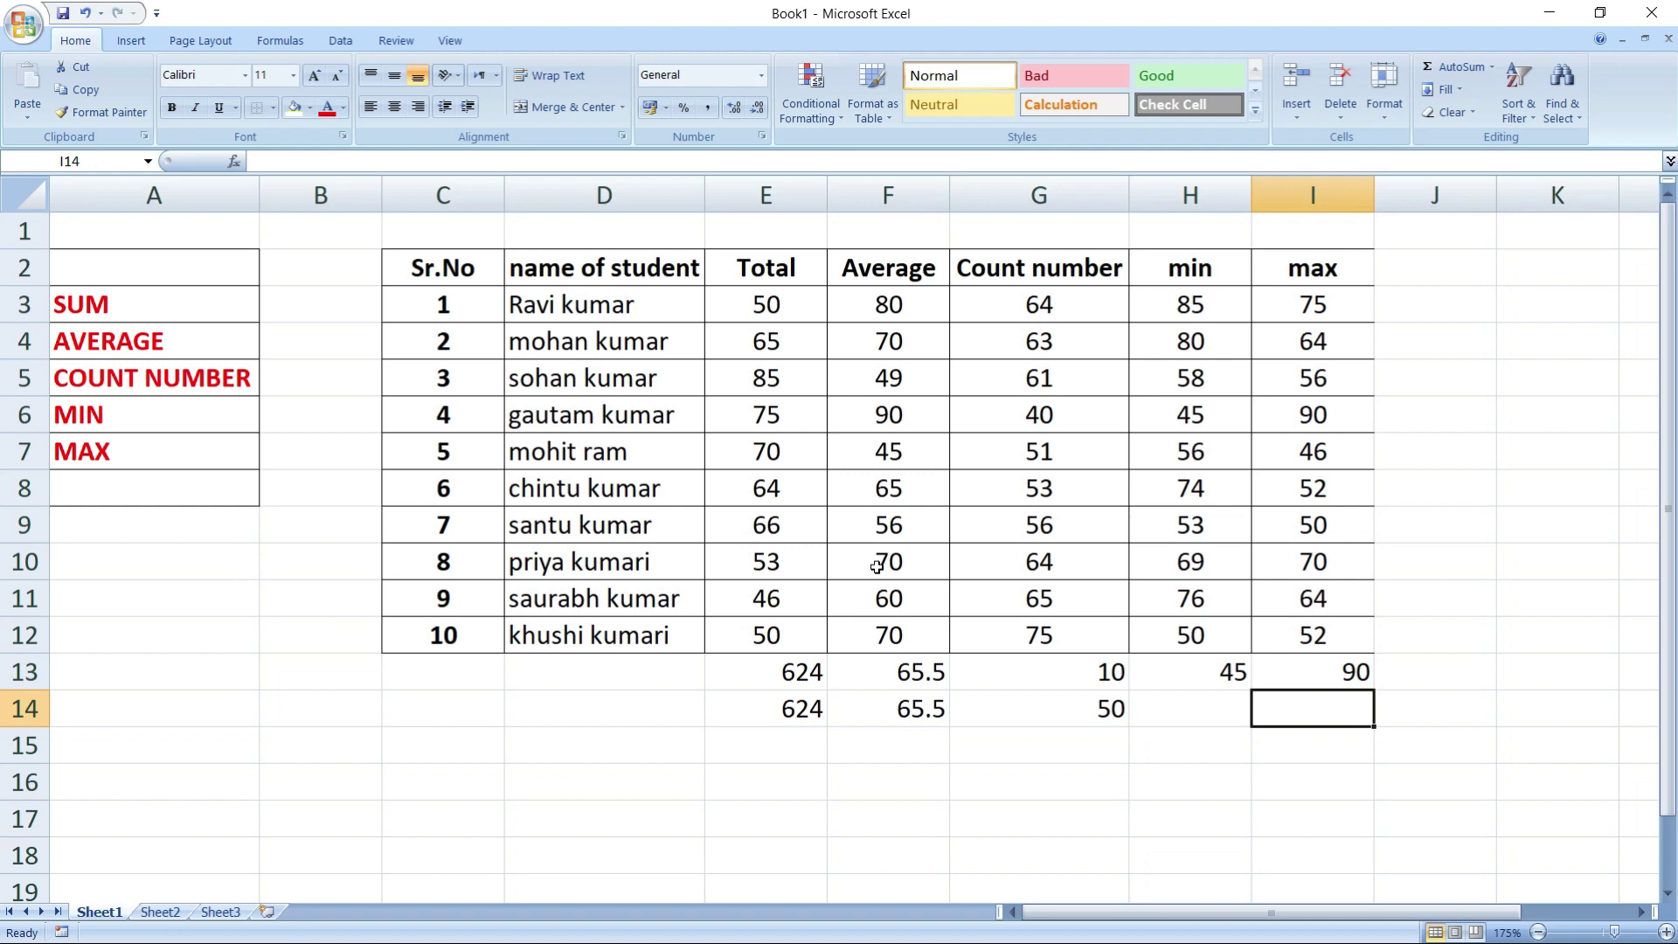
Enter =MAX(E3:I12) in I14 for the largest of all marks, 90
type("=")
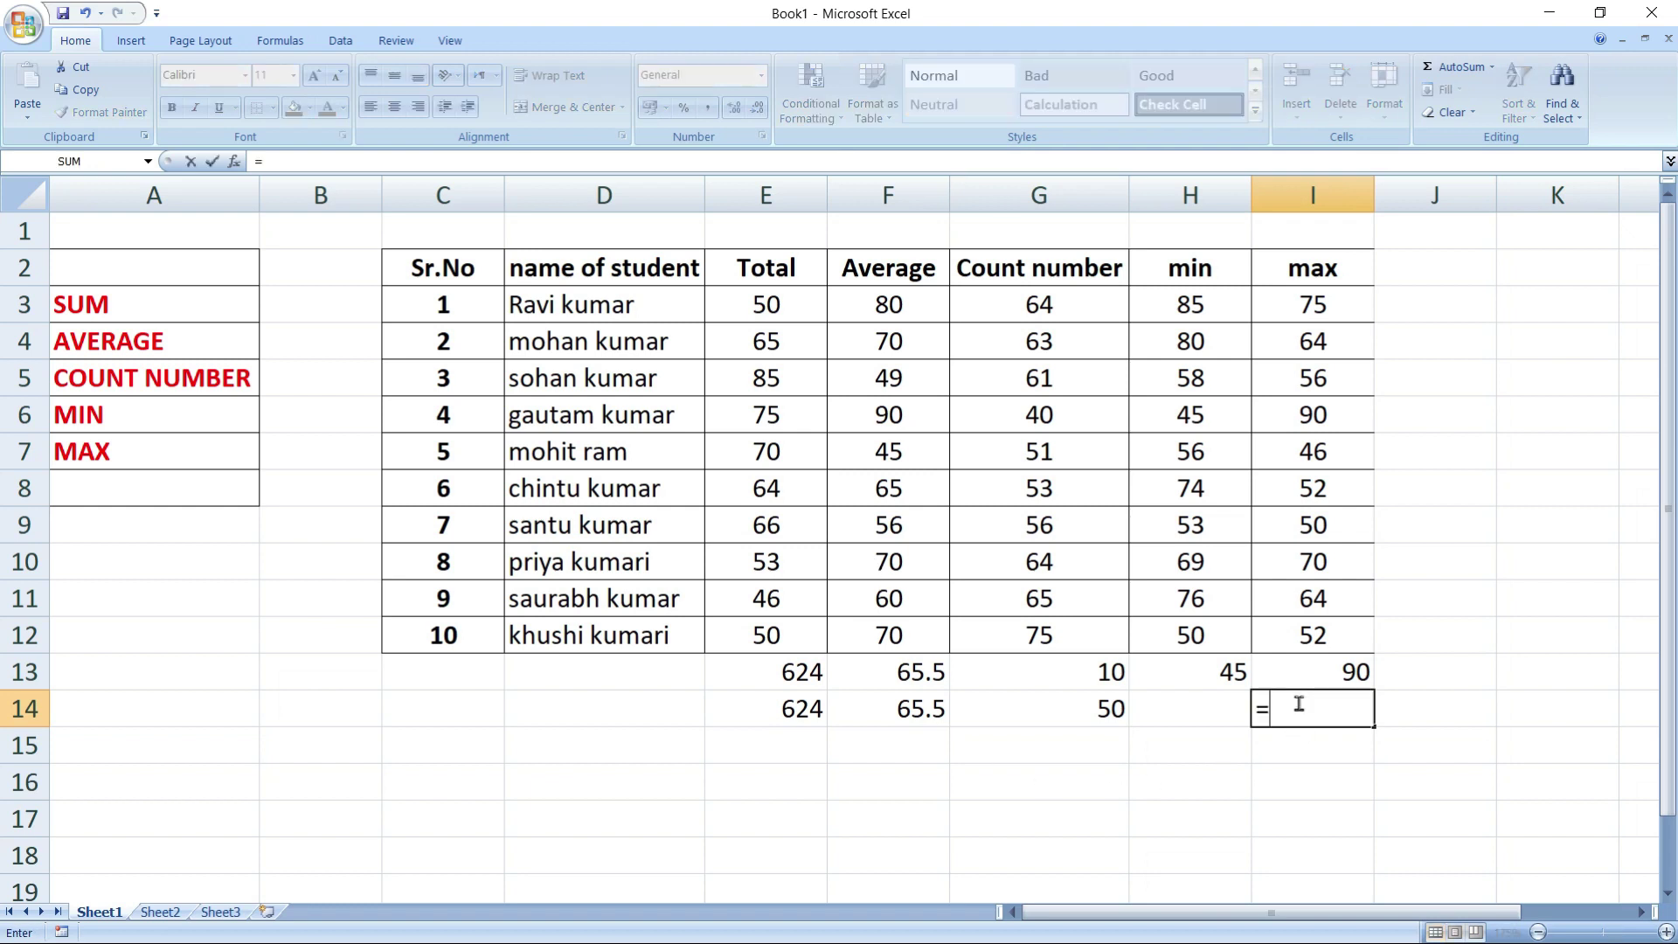
type("m")
type("ax")
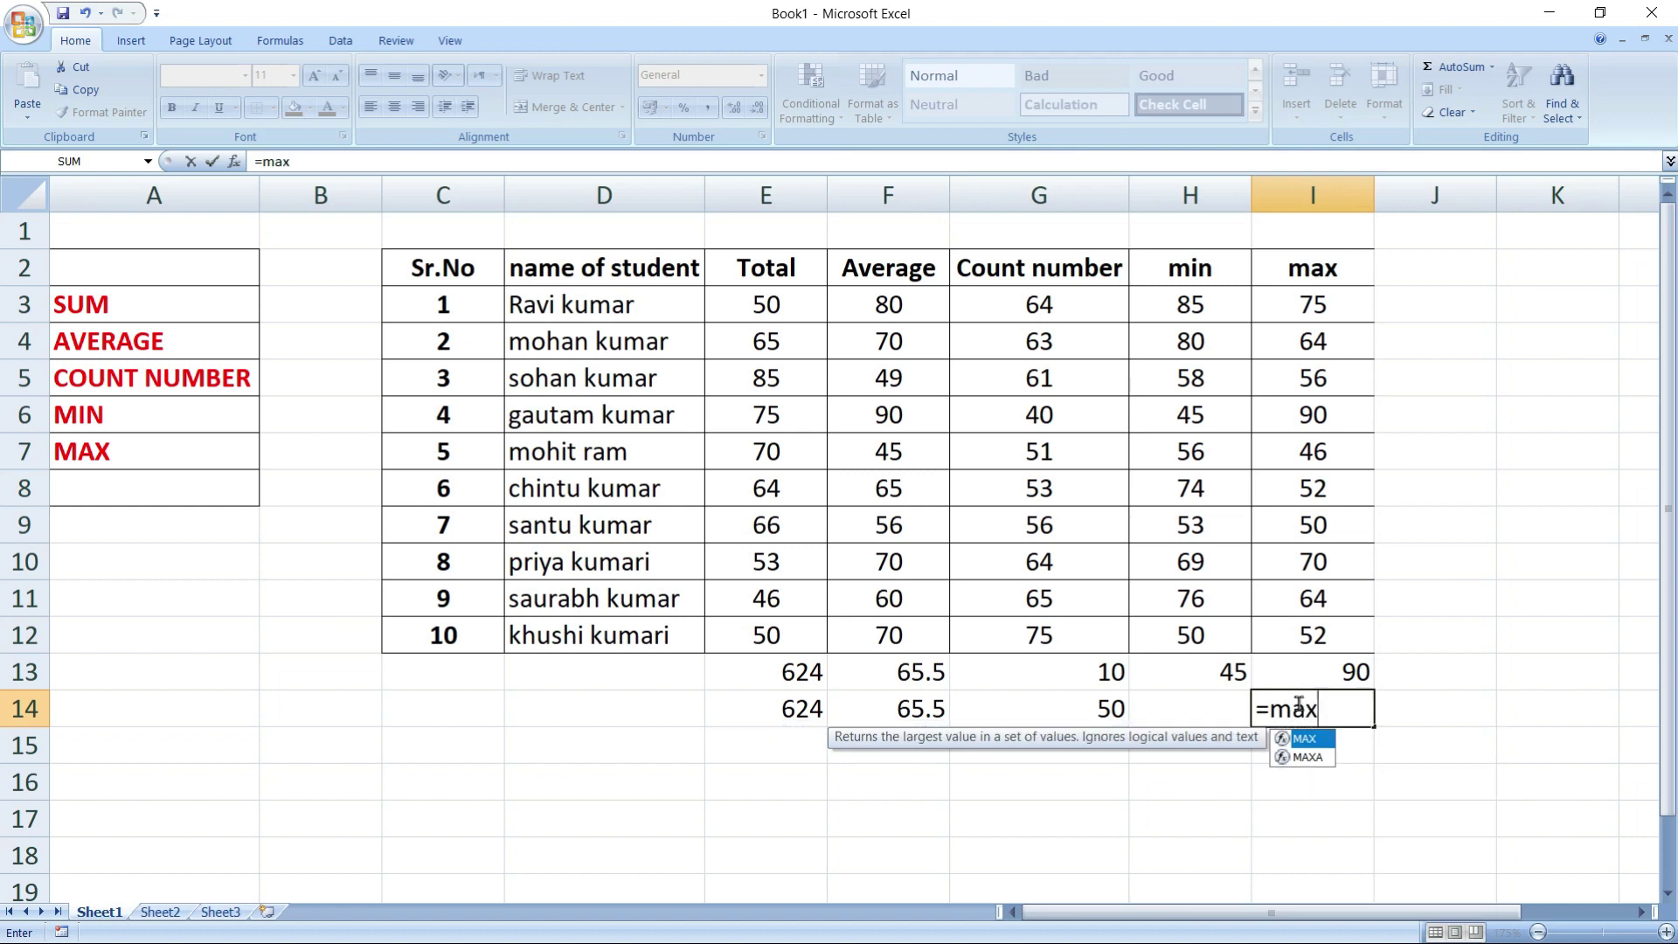
type("(")
mouse_move(722, 306)
left_mouse_down()
mouse_move(1000, 490)
mouse_move(1262, 621)
left_mouse_up()
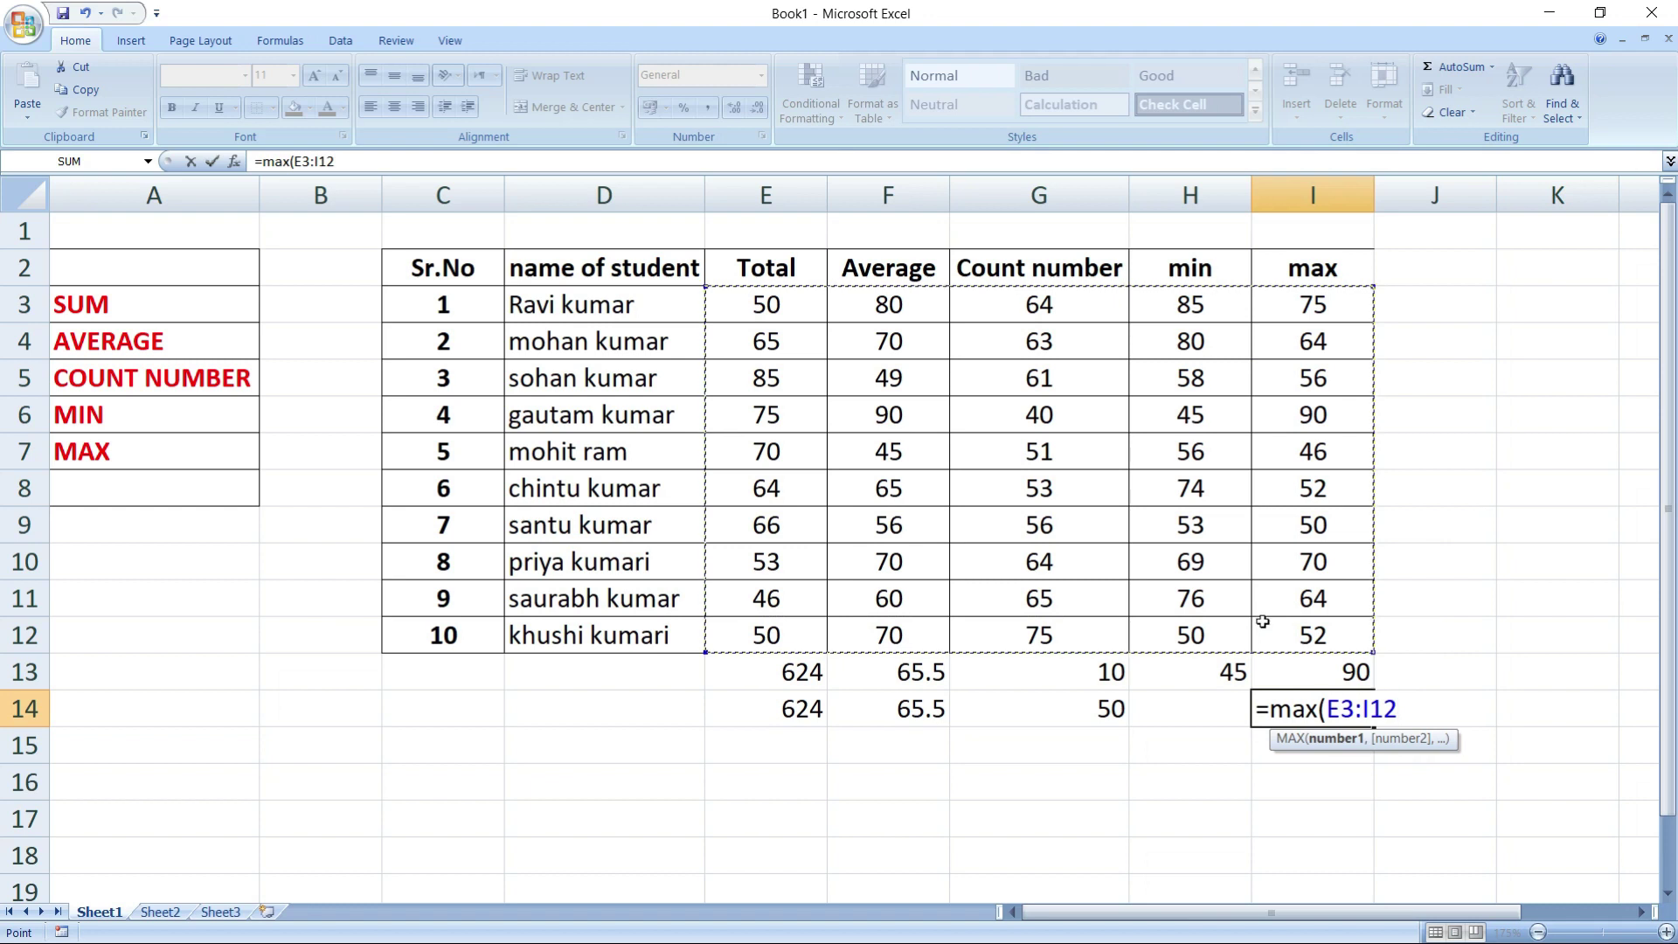
type(")")
key("Return")
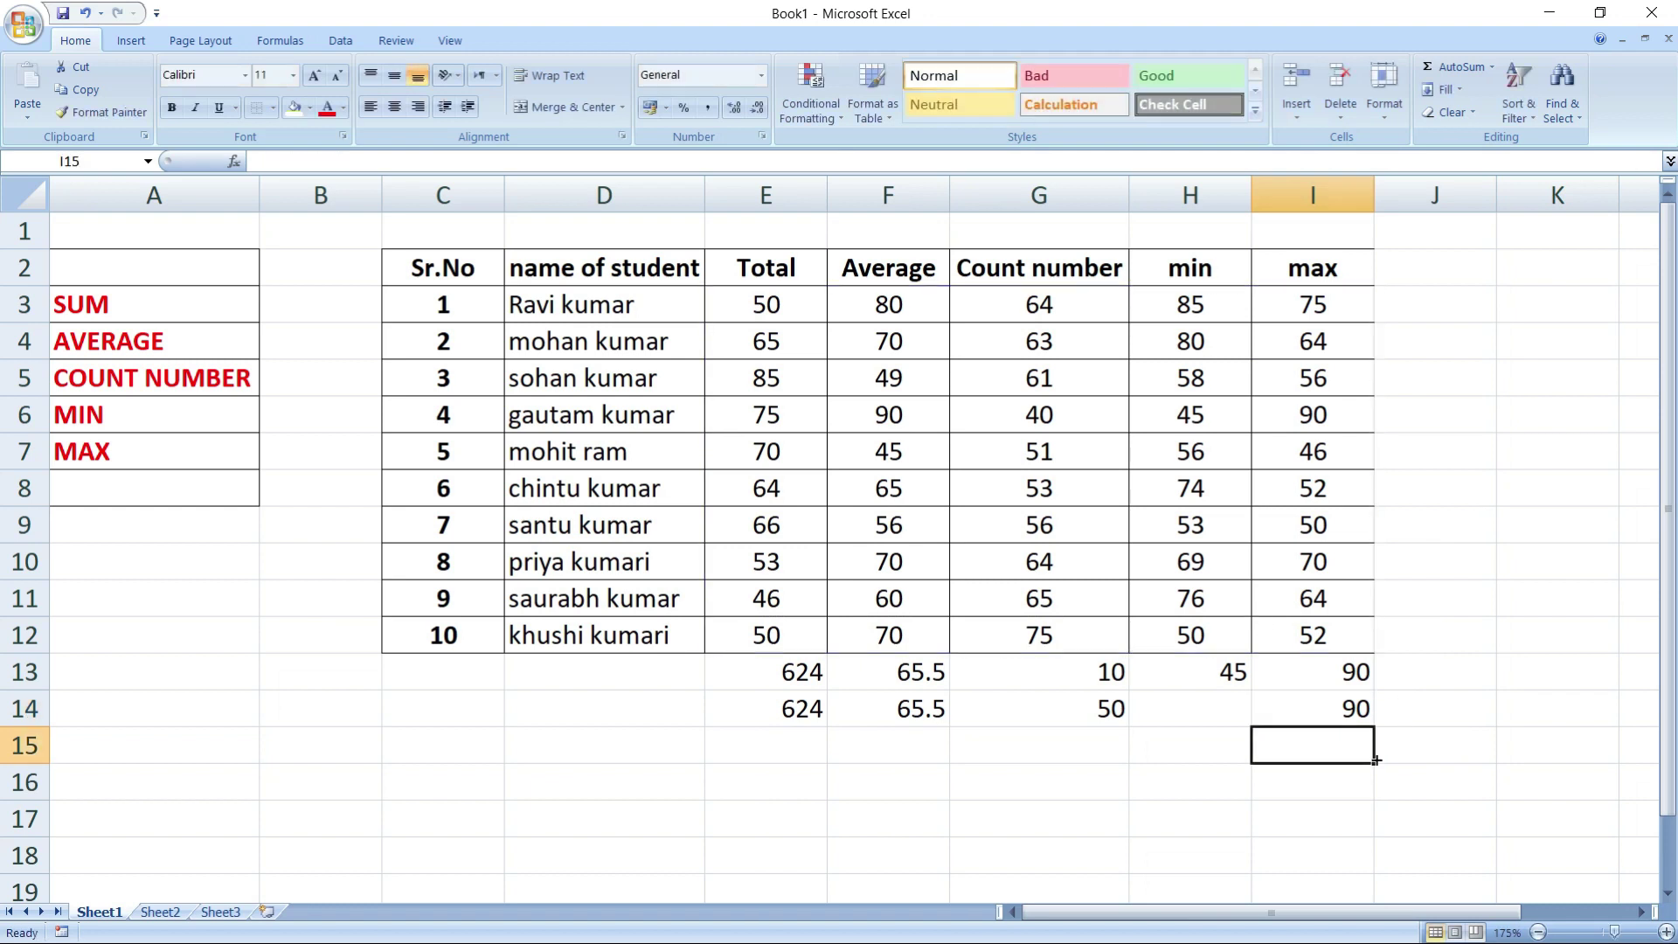